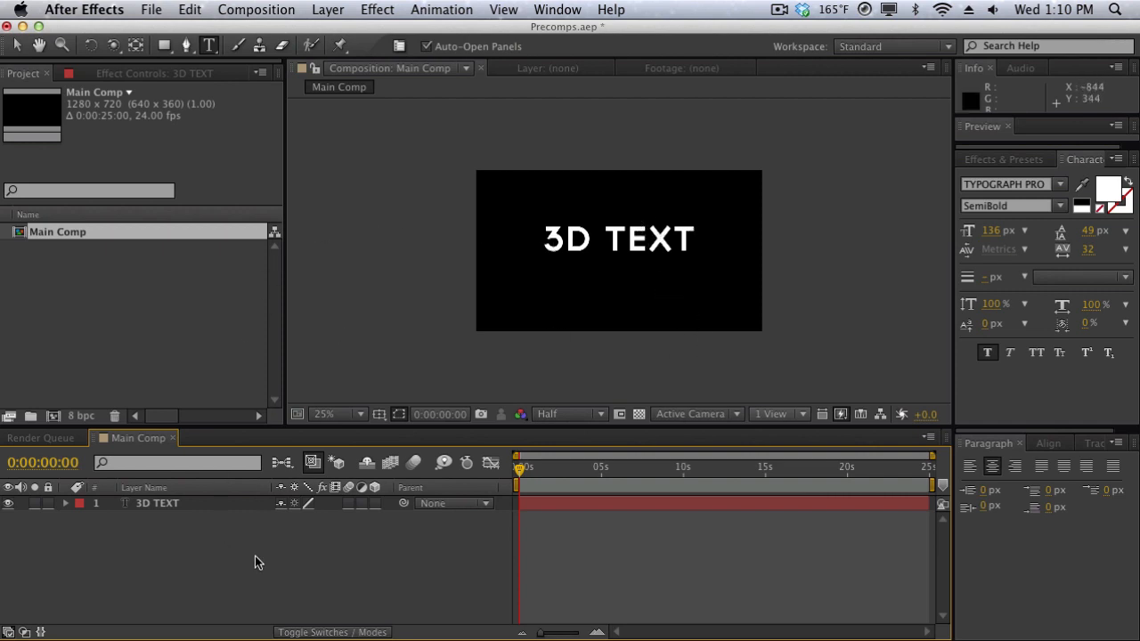
# - Pre-compose the 3D TEXT layer into a new composition named TEXT SOURCE, moving all attributes into it
pyautogui.moveTo(254, 554); pyautogui.dragTo(164, 463)
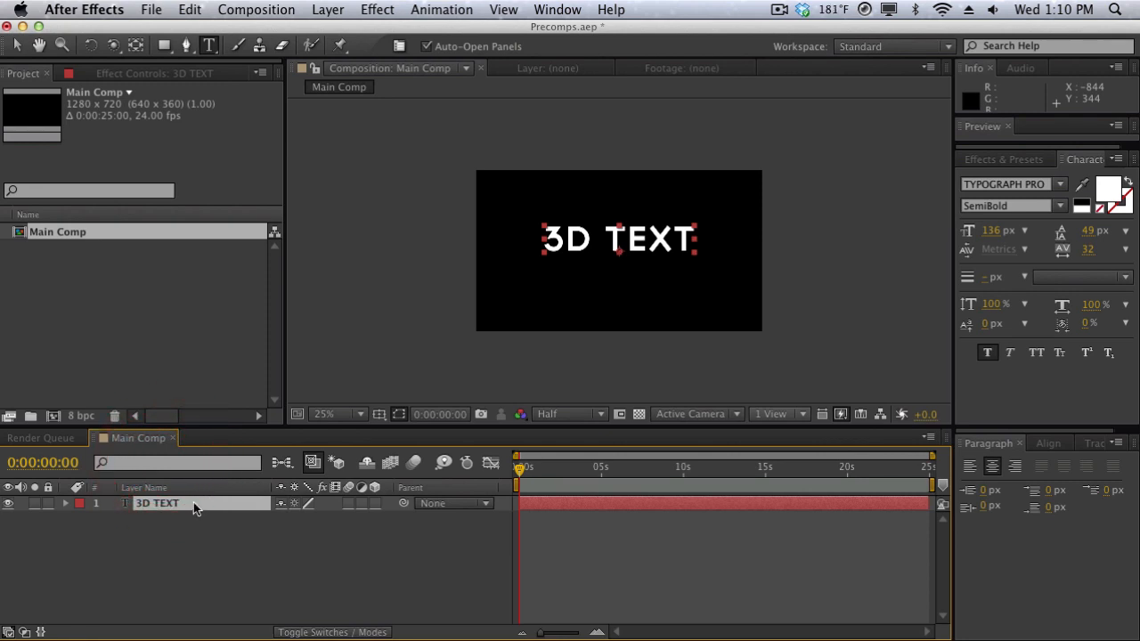
pyautogui.click(131, 534)
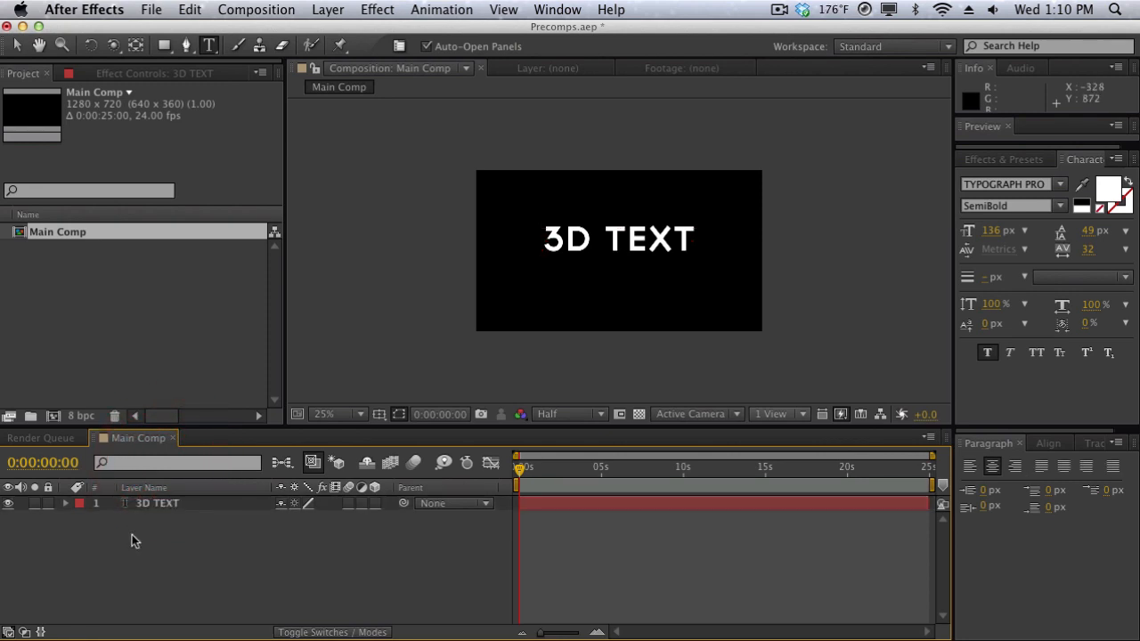
pyautogui.moveTo(223, 565); pyautogui.dragTo(177, 446)
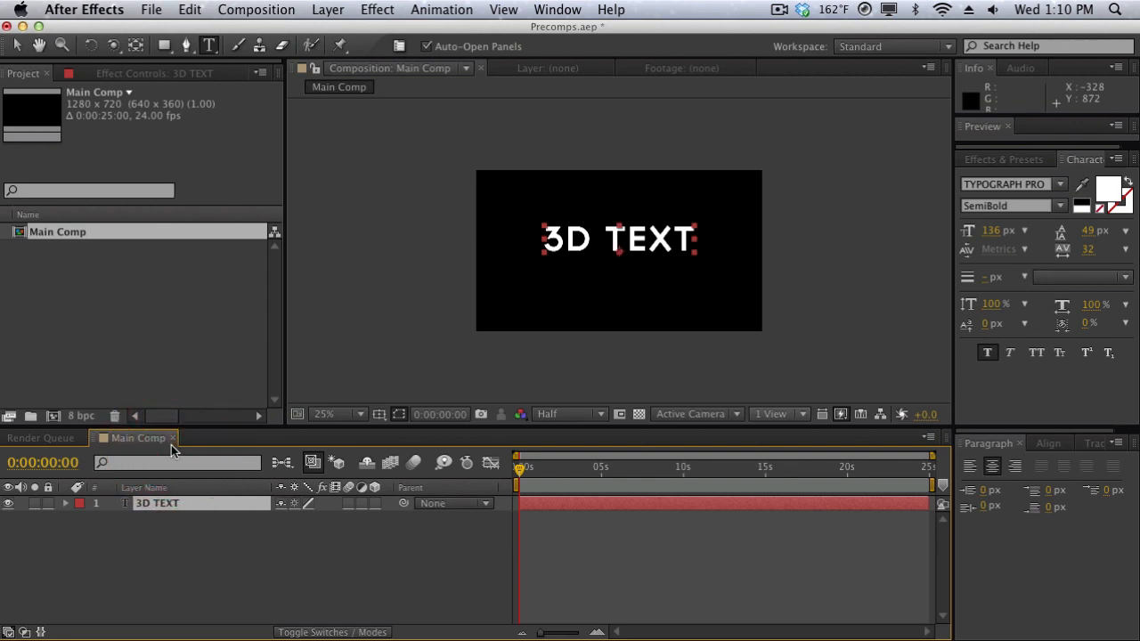
pyautogui.click(326, 8)
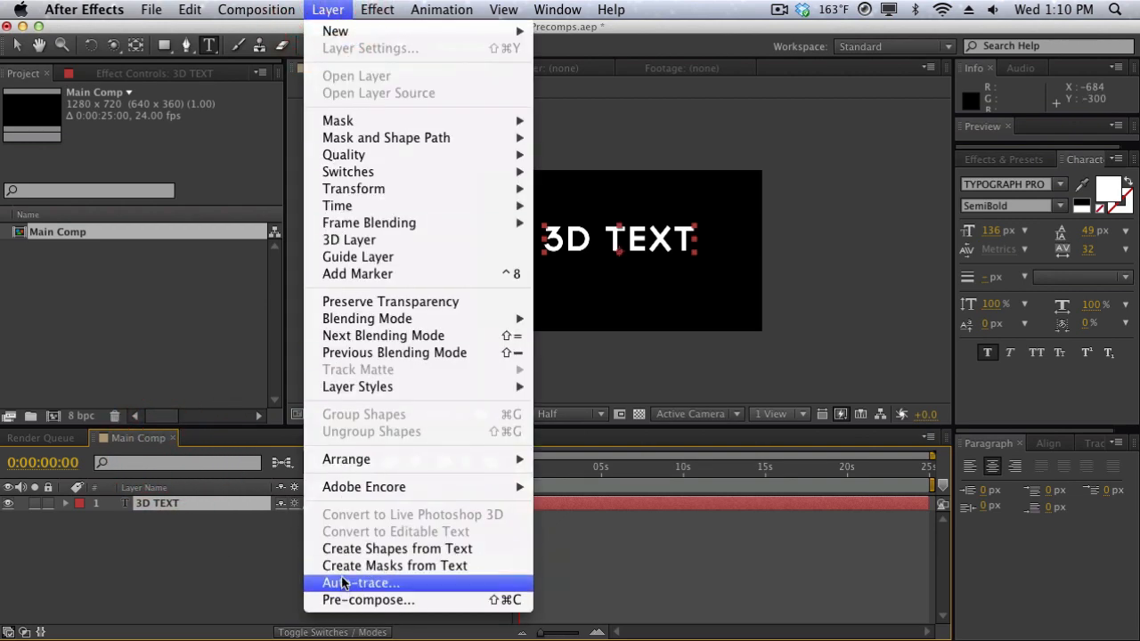
pyautogui.click(342, 600)
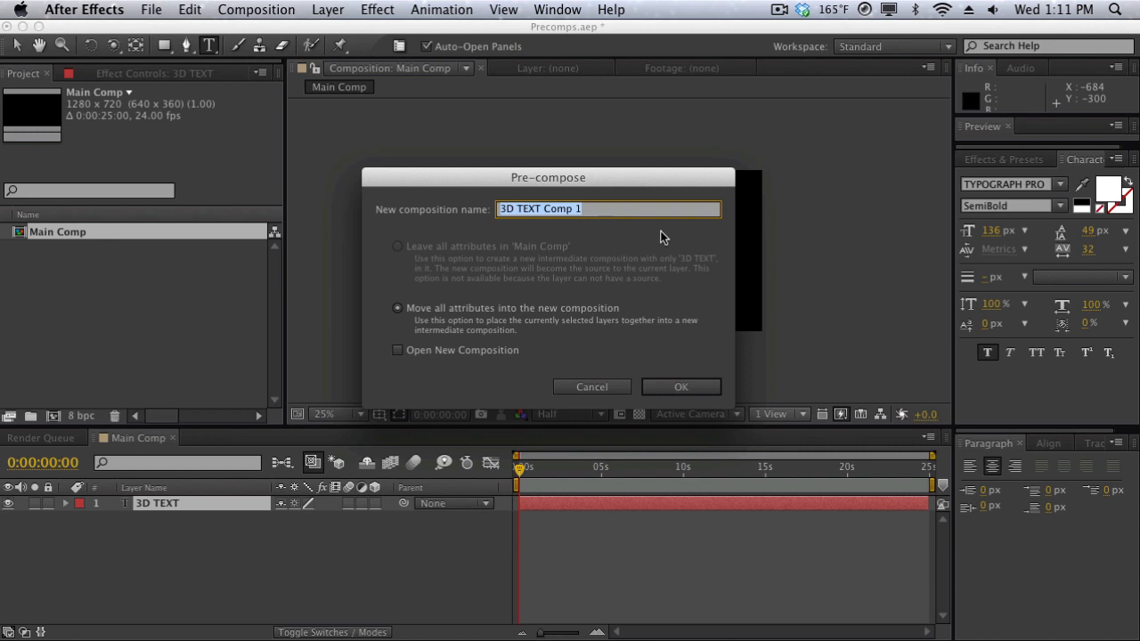
pyautogui.write('TEXT SOURCE')
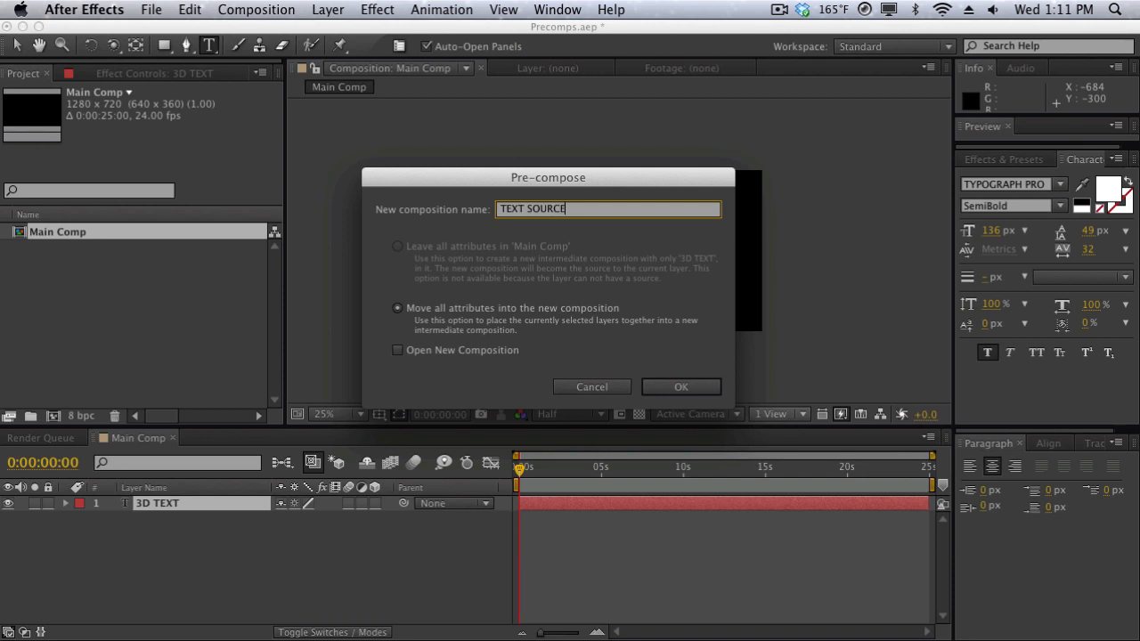
pyautogui.press('Return')
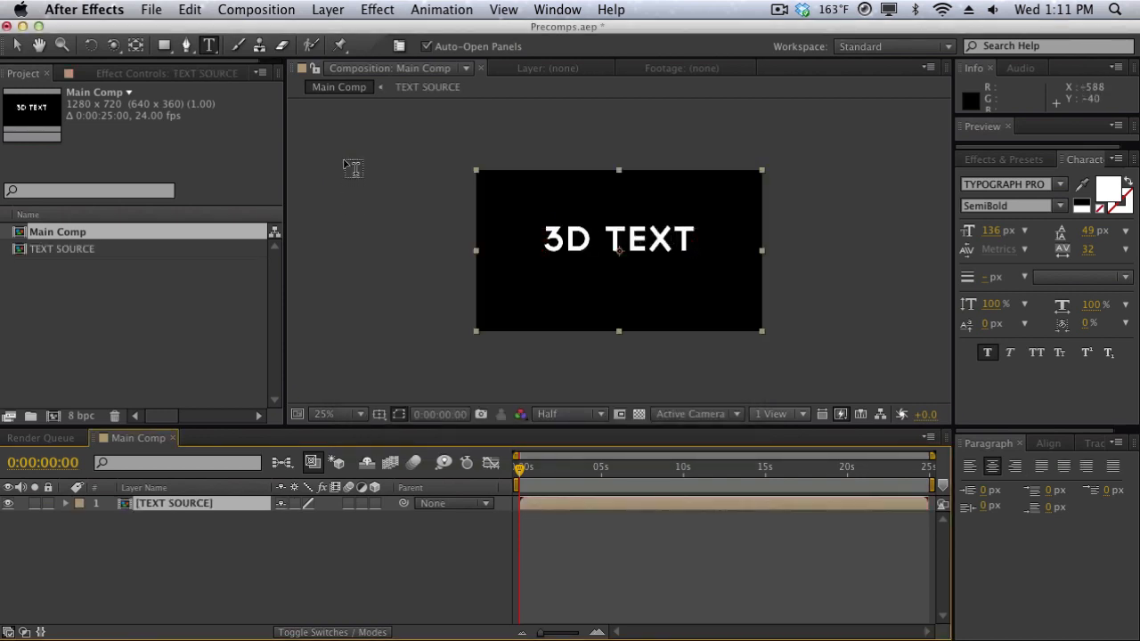
# - Open the TEXT SOURCE composition to examine the text layer inside it, and return to Main Comp
pyautogui.doubleClick(208, 503)
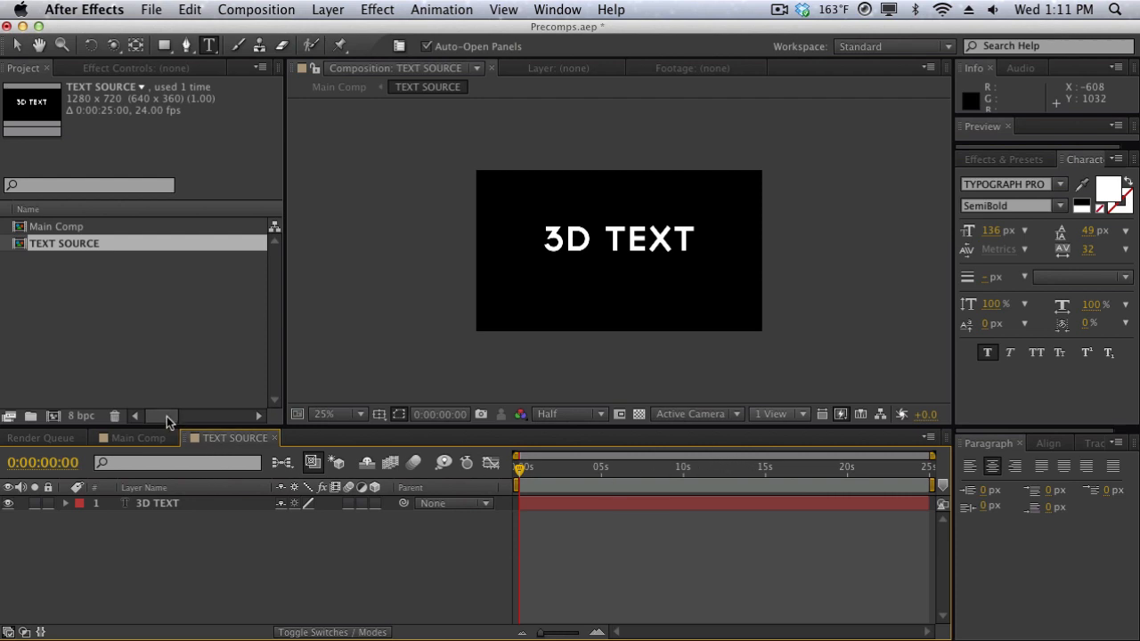
pyautogui.click(155, 437)
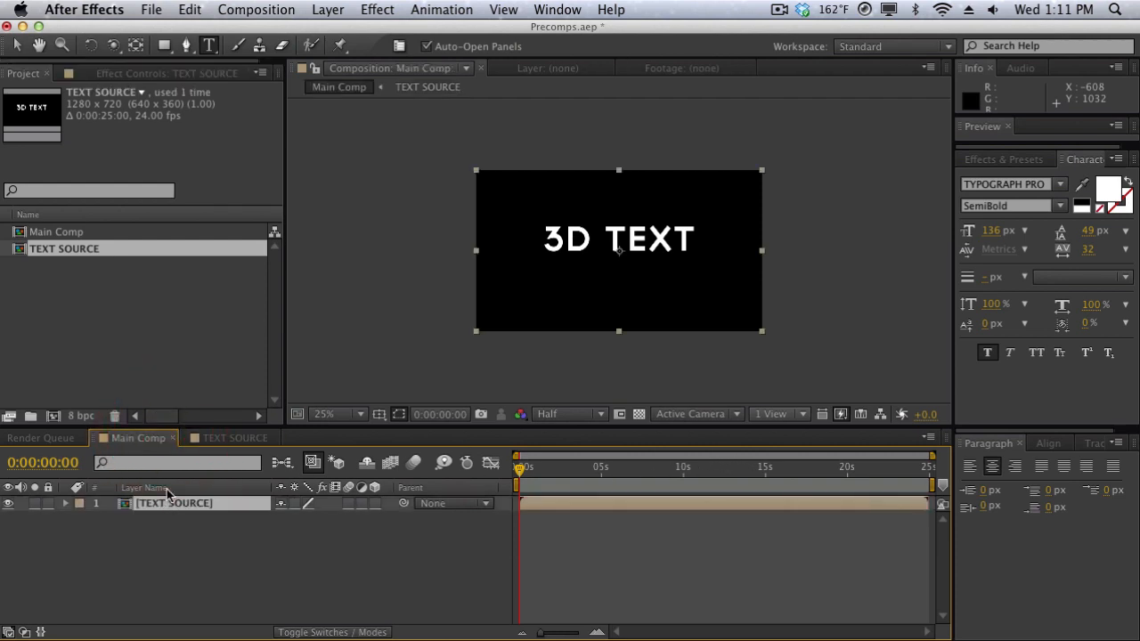
pyautogui.click(224, 435)
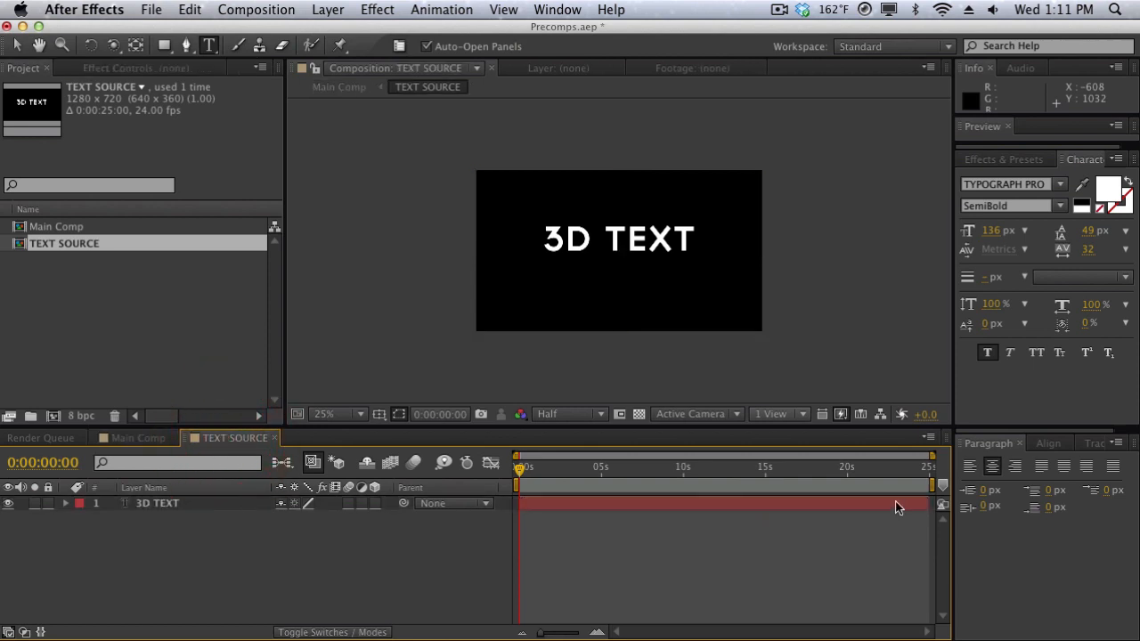
pyautogui.click(143, 437)
pyautogui.click(239, 542)
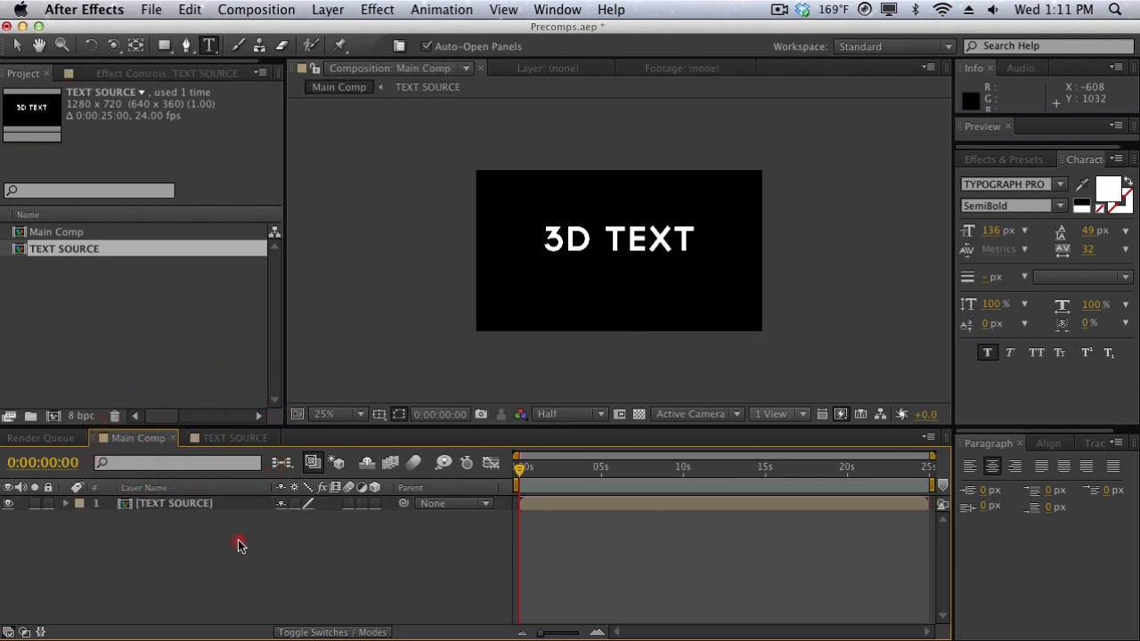
# - Duplicate the TEXT SOURCE layer ten times in Main Comp, and duplicate all eleven layers once more
pyautogui.click(175, 505)
pyautogui.click(110, 411)
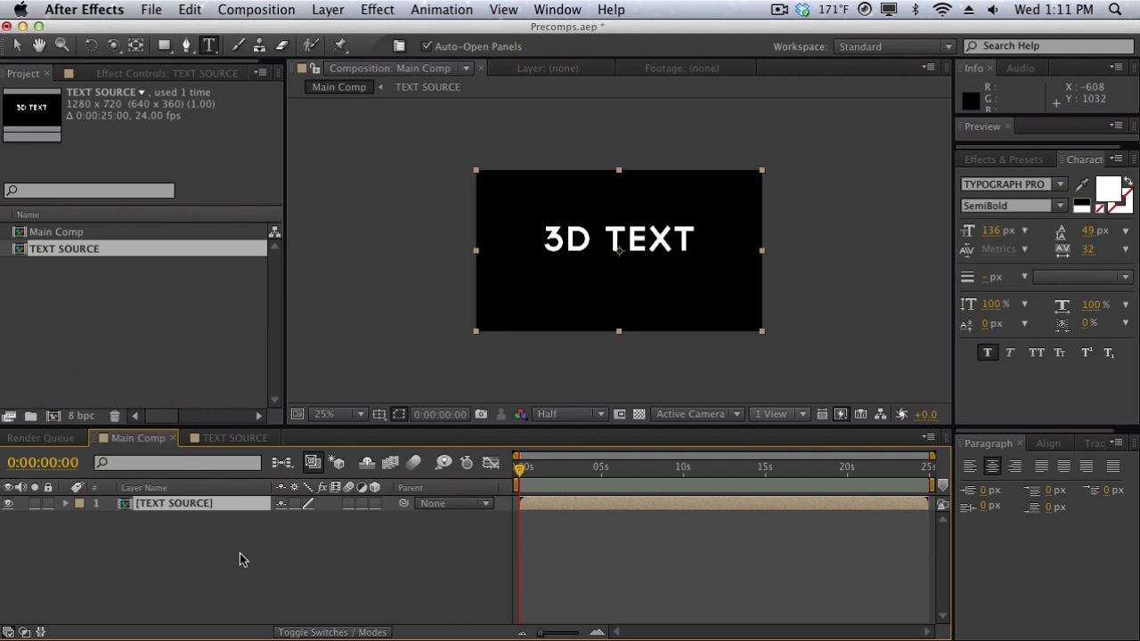
pyautogui.press('super+d')
pyautogui.press('super+d')
pyautogui.press('super+d')
pyautogui.press('super+d')
pyautogui.press('super+d')
pyautogui.press('super+d')
pyautogui.press('super+d')
pyautogui.press('super+d')
pyautogui.press('super+d')
pyautogui.press('super+d')
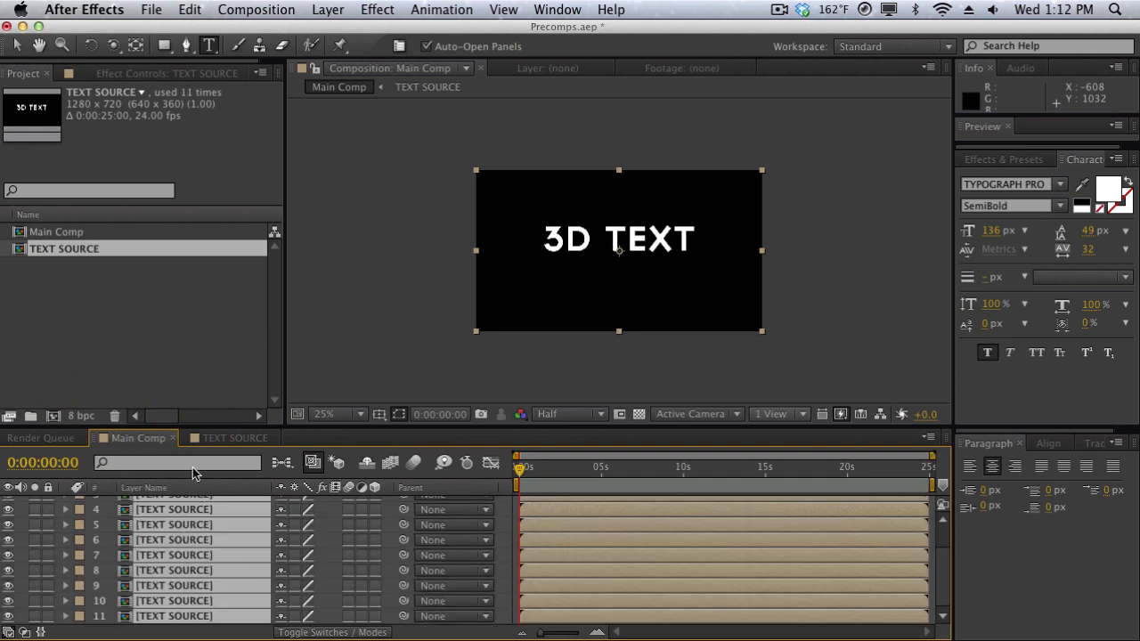
pyautogui.click(190, 9)
pyautogui.click(209, 187)
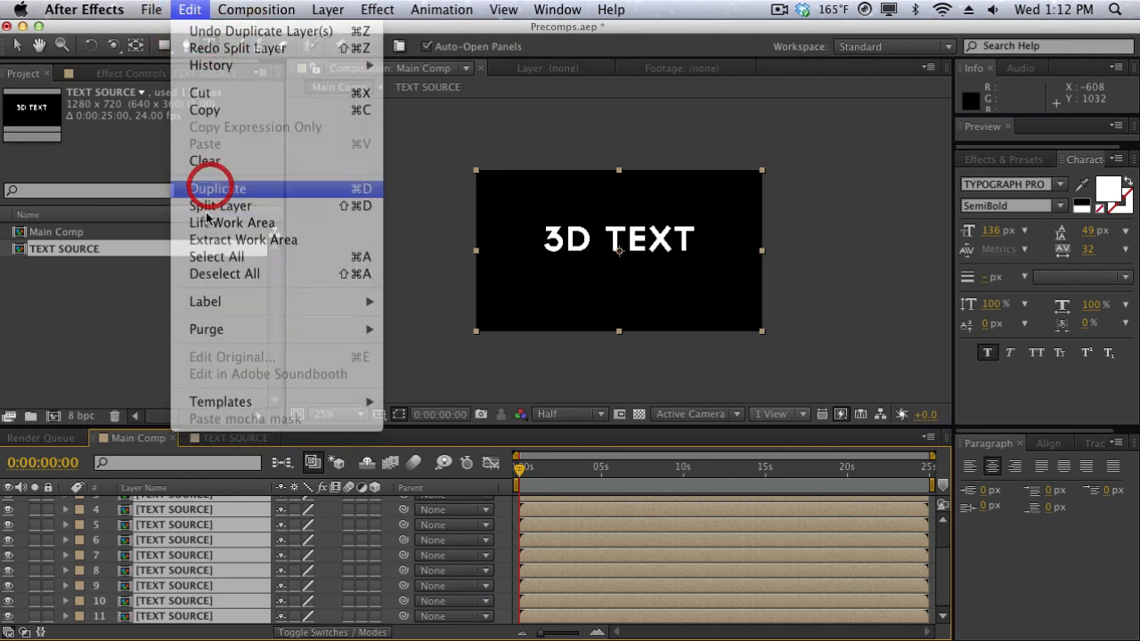
# - Enlarge the timeline area and turn all TEXT SOURCE layers in Main Comp into 3D layers
pyautogui.scroll(-5, 211, 545)
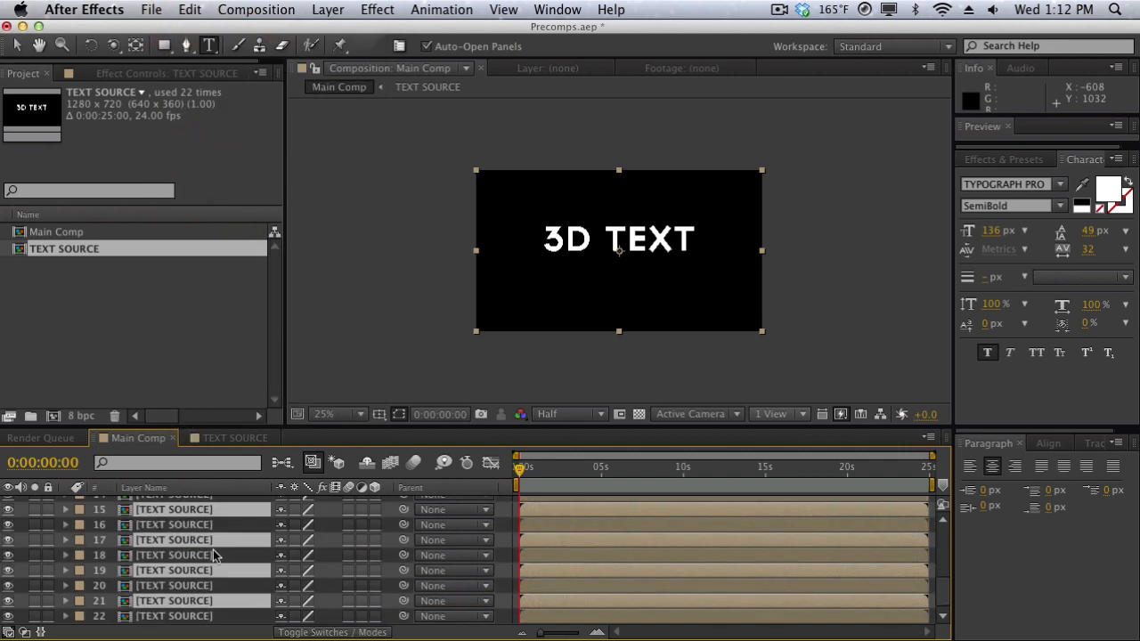
pyautogui.moveTo(218, 424); pyautogui.dragTo(216, 309)
pyautogui.scroll(5, 233, 573)
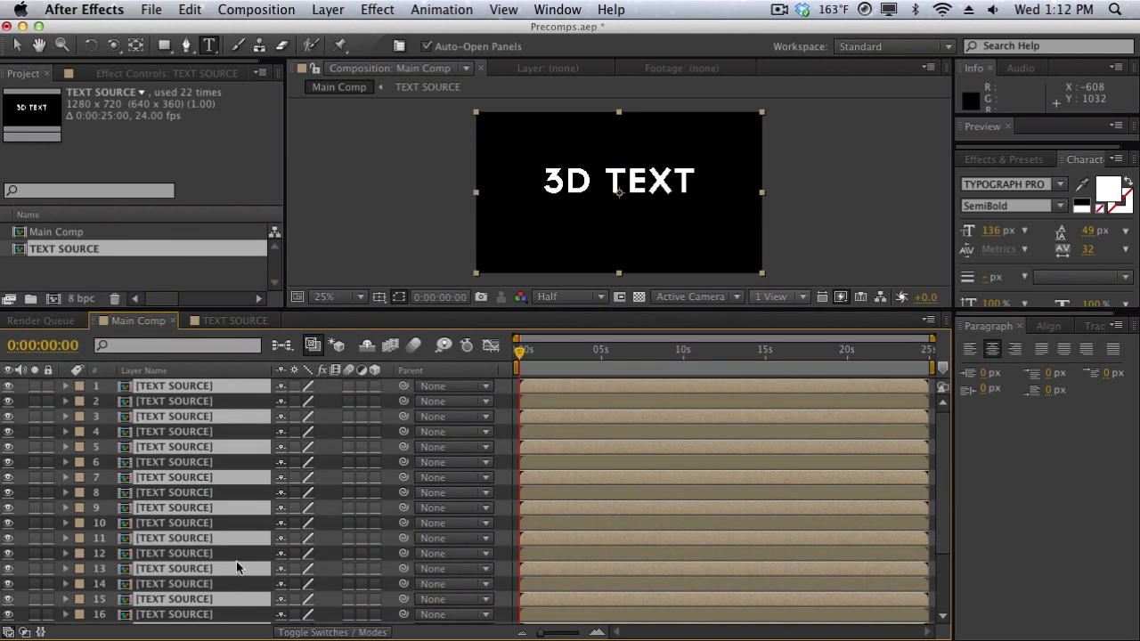
pyautogui.click(223, 389)
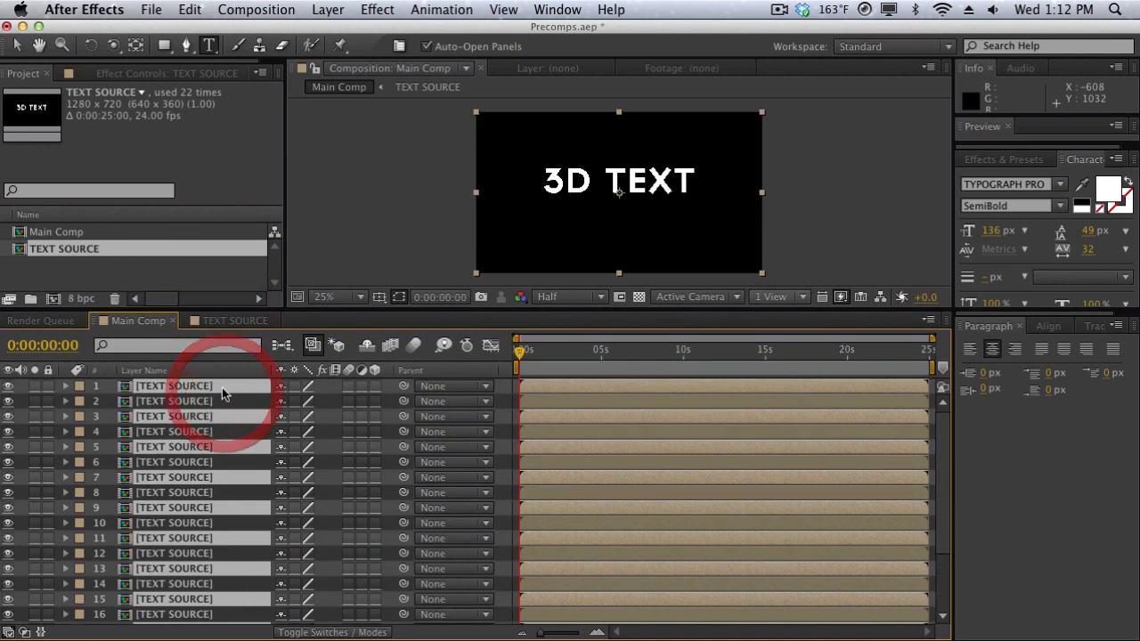
pyautogui.press('super+a')
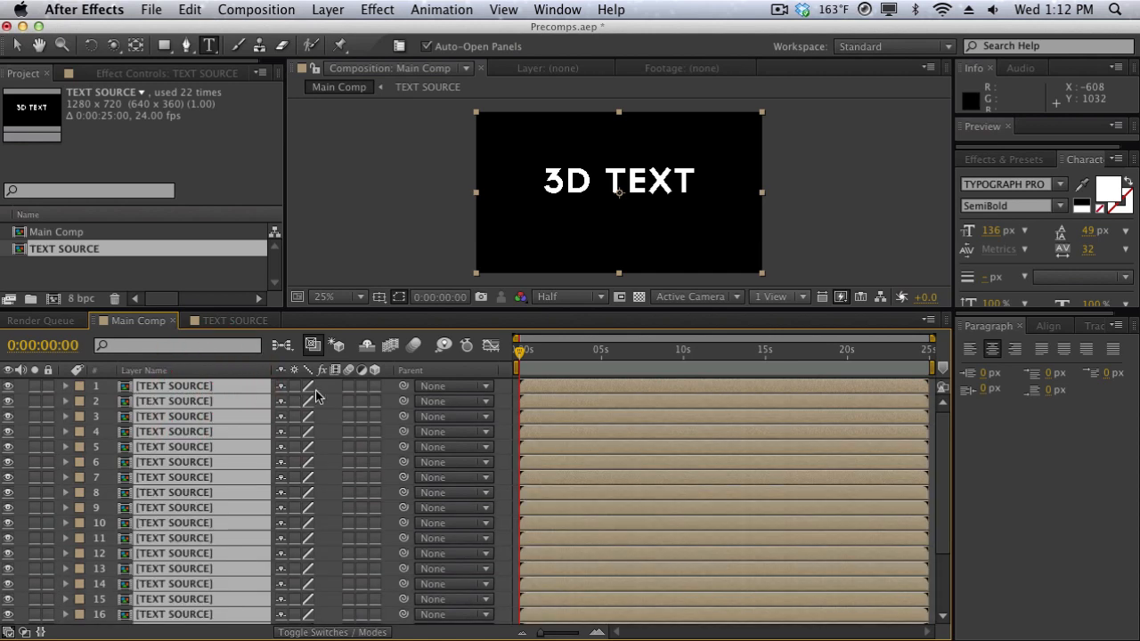
pyautogui.click(375, 389)
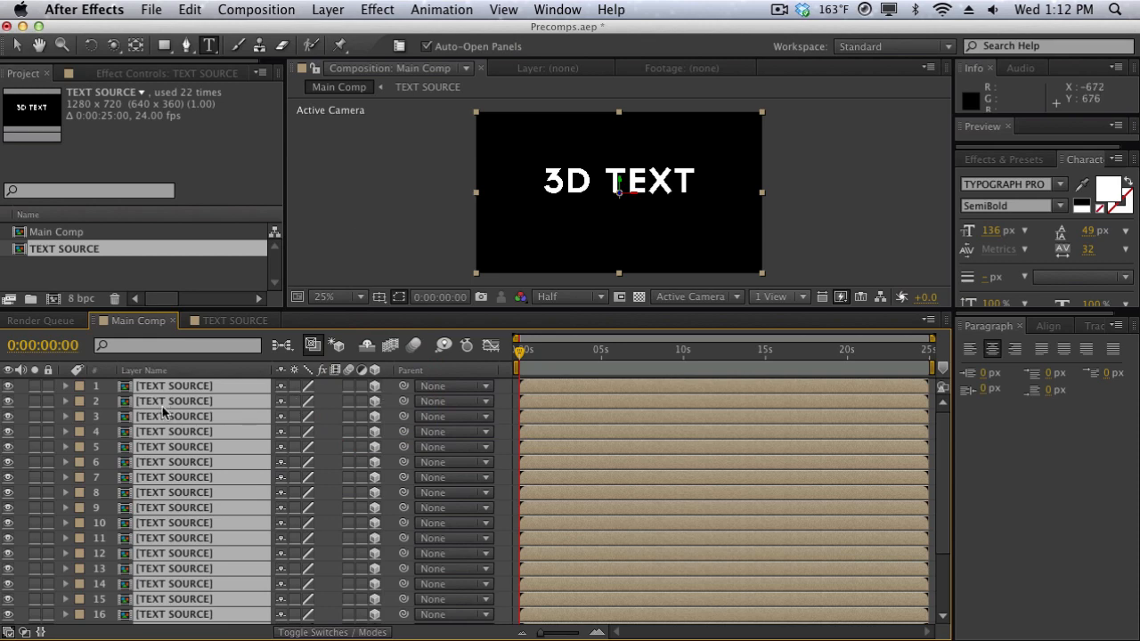
# - Review the stacked 3D layers and the source text in the TEXT SOURCE composition, ending back in Main Comp
pyautogui.scroll(-5, 169, 449)
pyautogui.scroll(5, 185, 437)
pyautogui.scroll(-5, 185, 445)
pyautogui.click(195, 323)
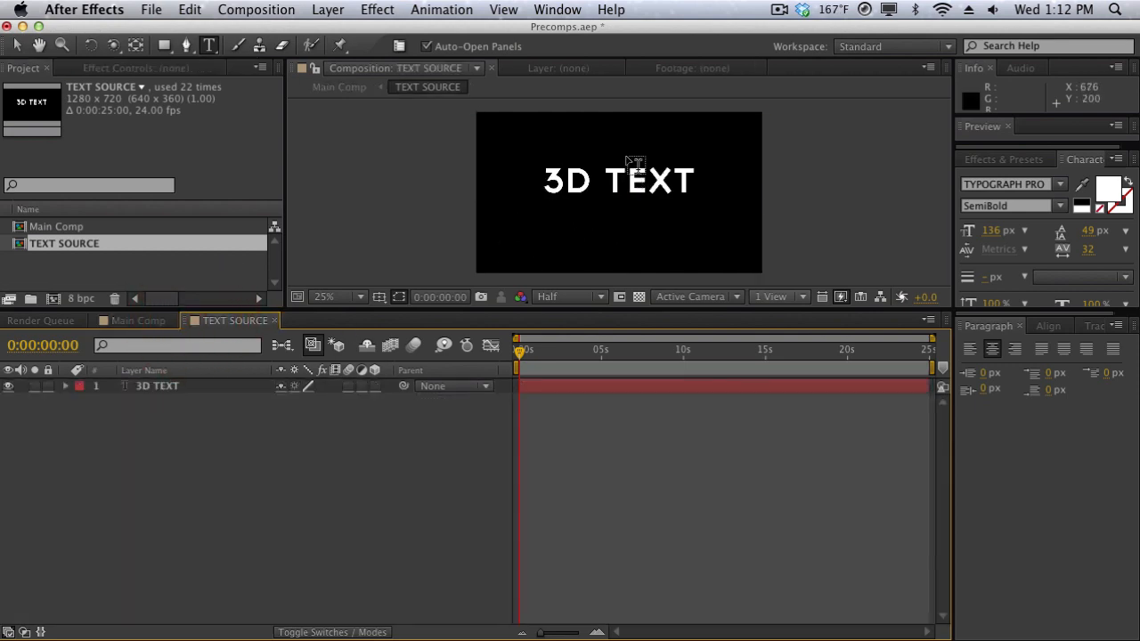
pyautogui.click(123, 323)
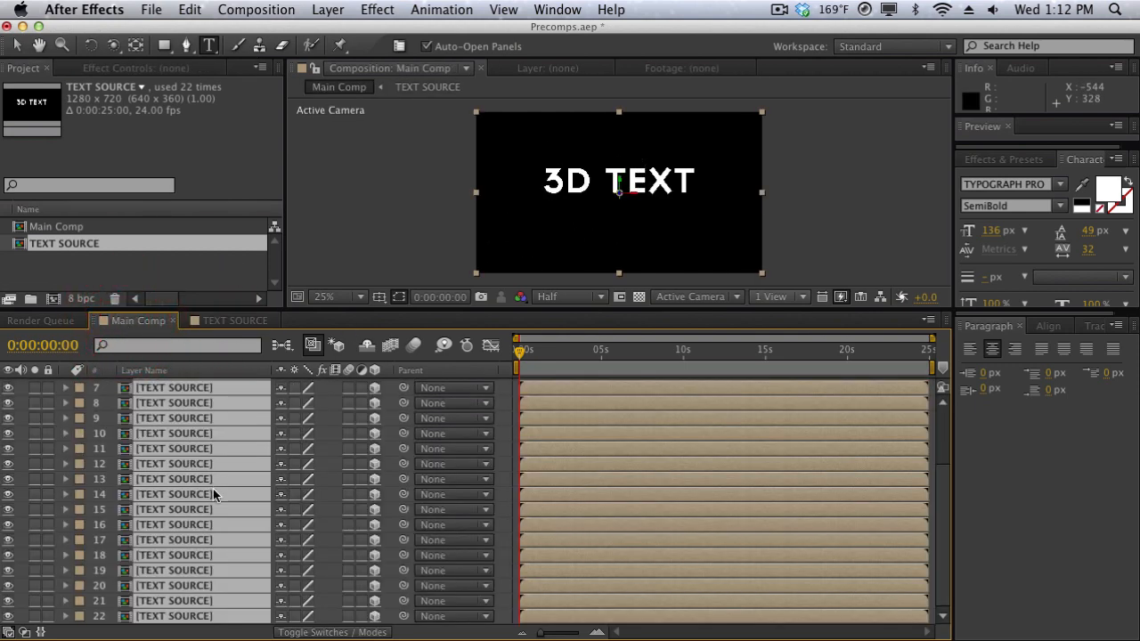
pyautogui.scroll(2, 216, 496)
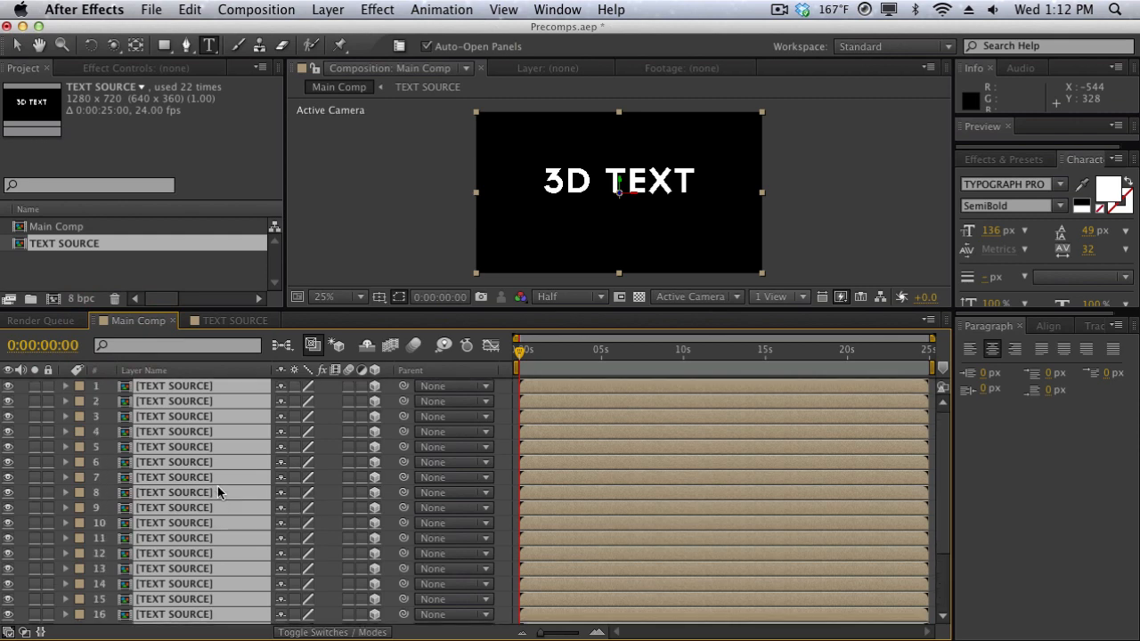
# - Reveal the Position property of all TEXT SOURCE layers and deselect the layers
pyautogui.press('p')
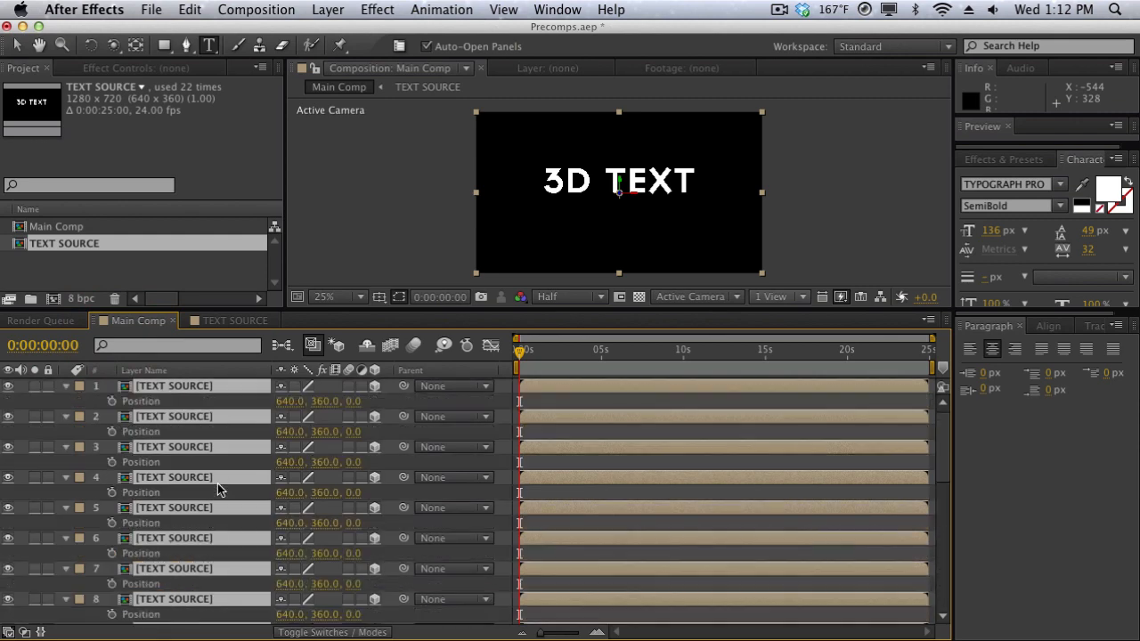
pyautogui.scroll(-5, 218, 482)
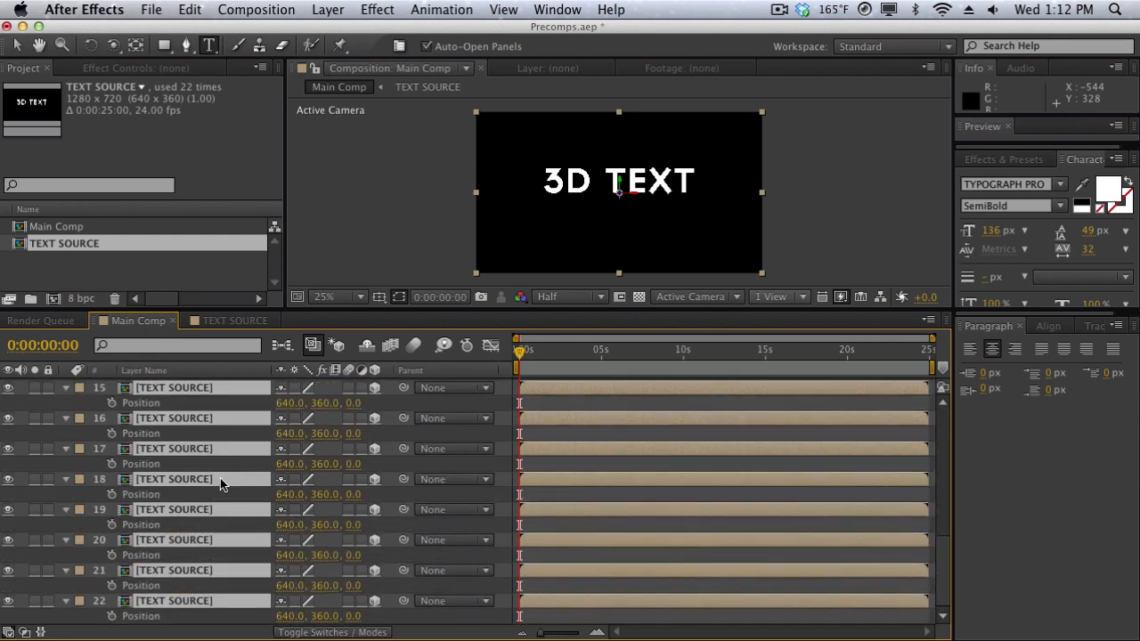
pyautogui.scroll(5, 221, 463)
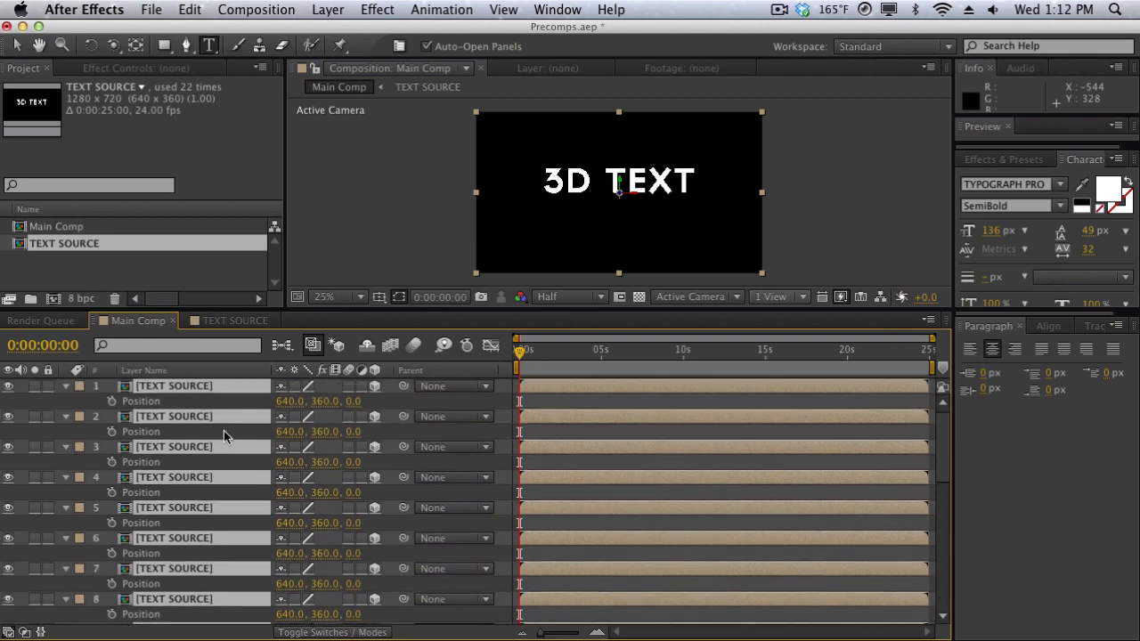
pyautogui.click(329, 403)
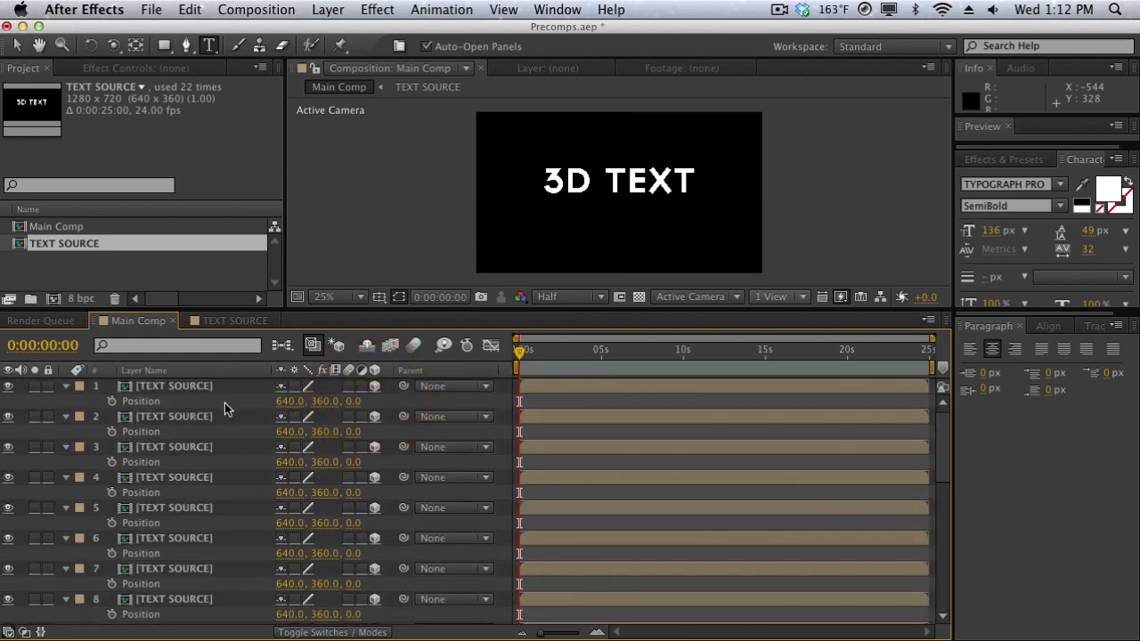
# - Set the Z positions of layers 2 through 6 to 1, 2, 3, 4 and 5 respectively
pyautogui.click(356, 432)
pyautogui.write('1')
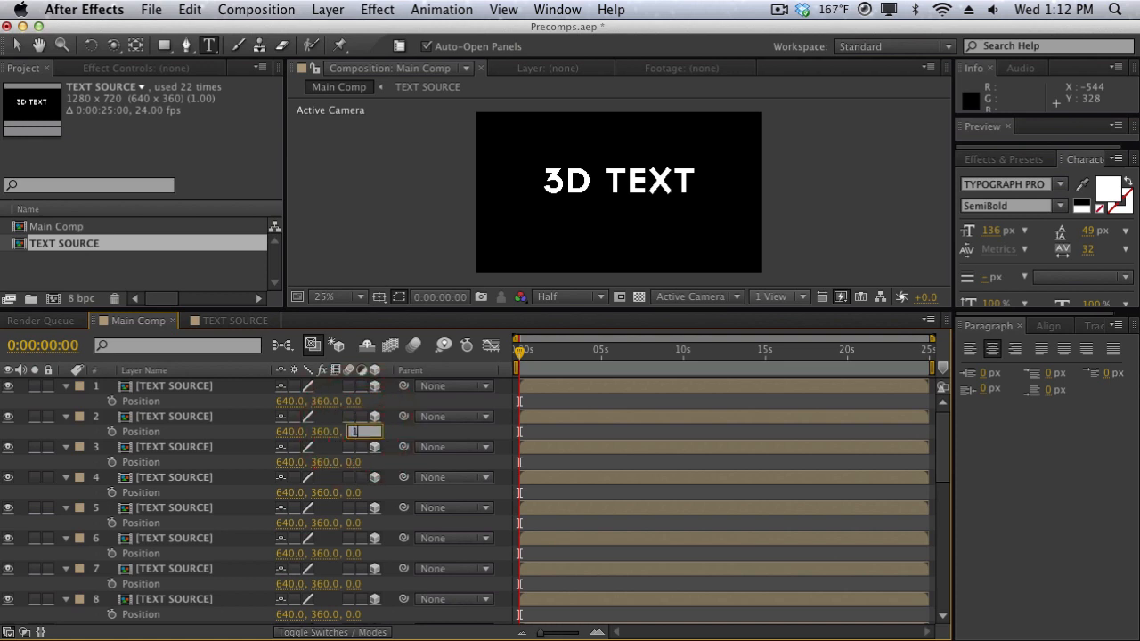
pyautogui.click(367, 464)
pyautogui.click(349, 462)
pyautogui.write('2')
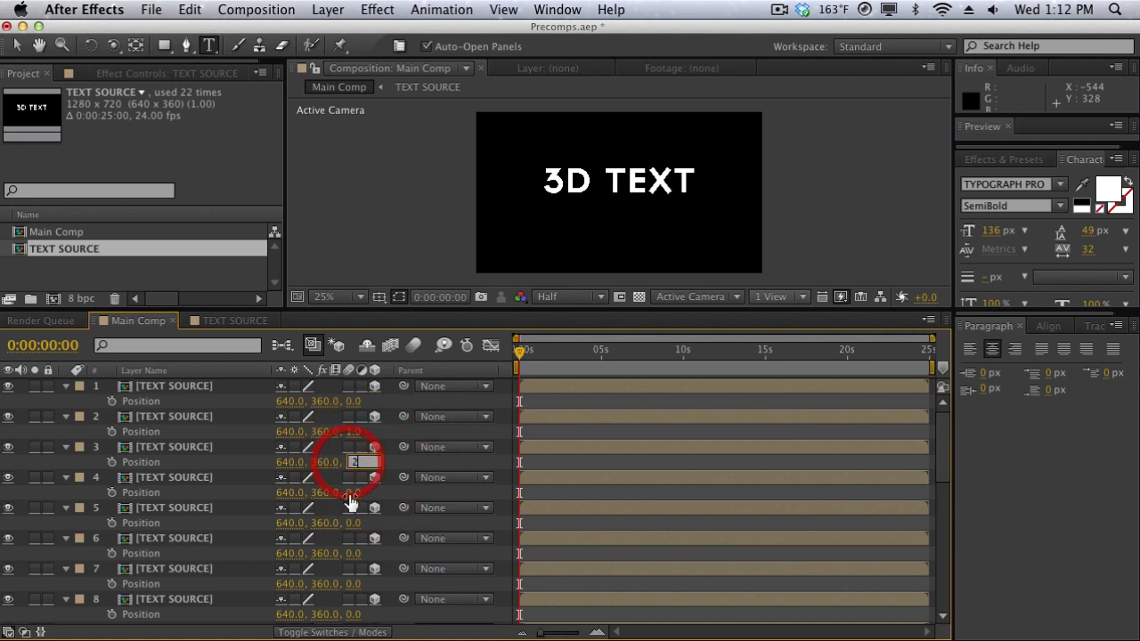
pyautogui.click(354, 492)
pyautogui.write('3')
pyautogui.click(356, 523)
pyautogui.write('4')
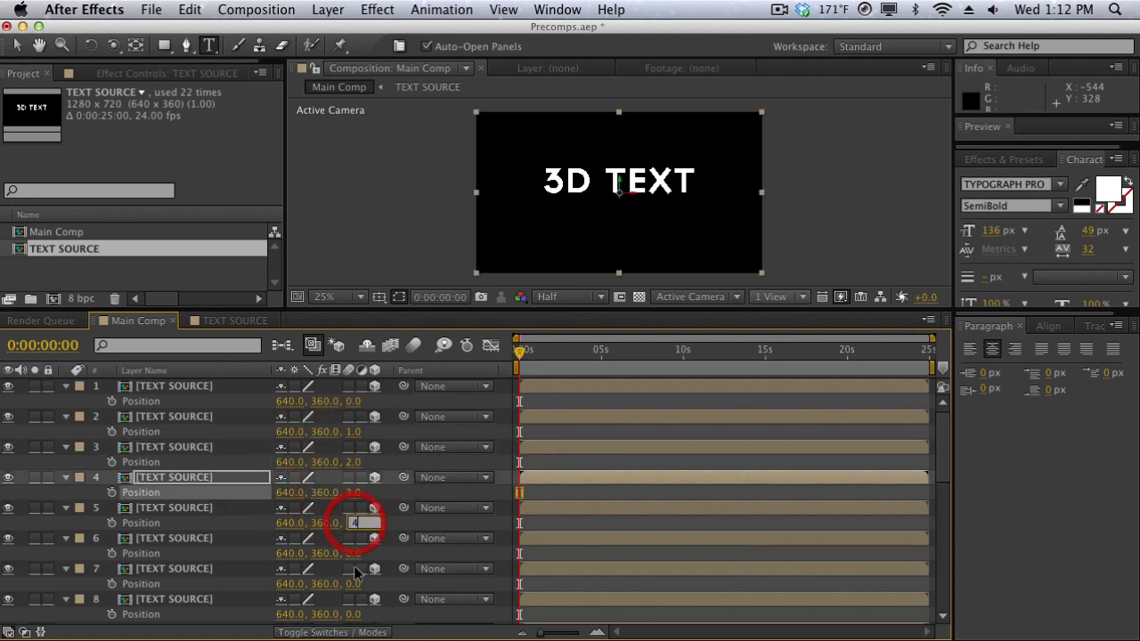
pyautogui.click(356, 553)
pyautogui.write('5')
pyautogui.click(407, 547)
pyautogui.scroll(-2, 403, 525)
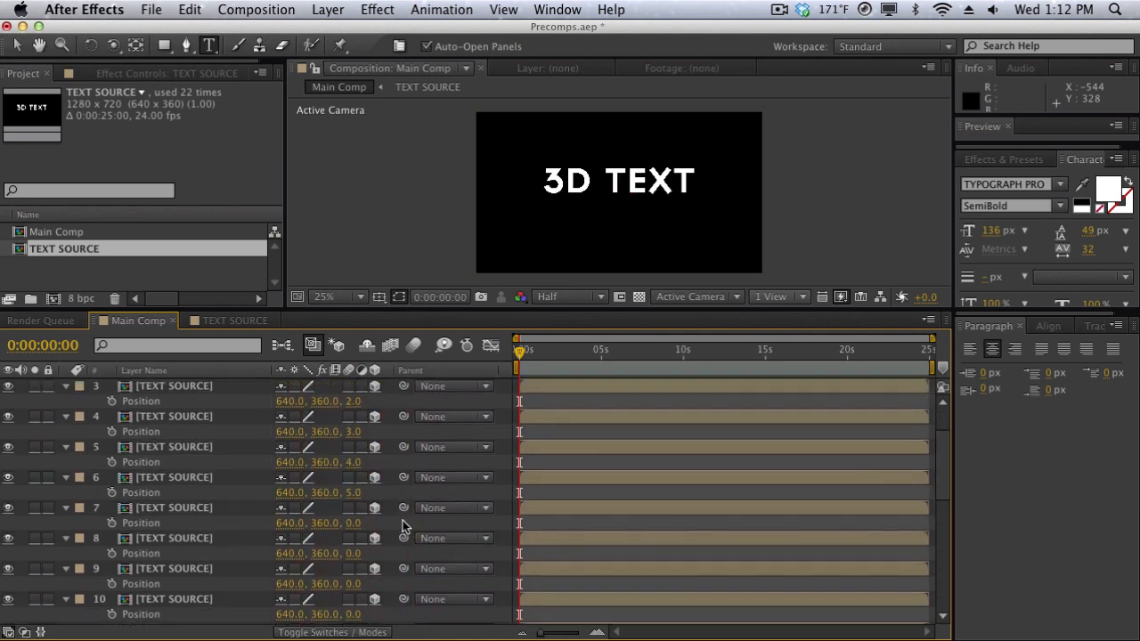
# - Increase the Z position by 1 for each remaining layer, from 6 on layer 7 to 21 on layer 22
pyautogui.click(356, 508)
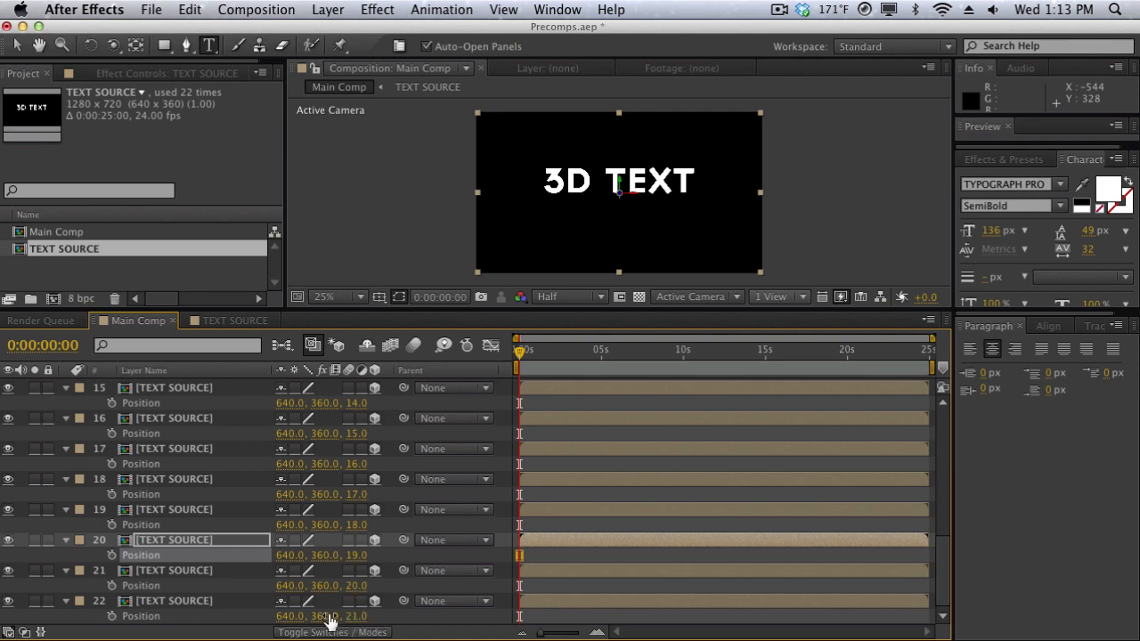
pyautogui.scroll(2, 277, 513)
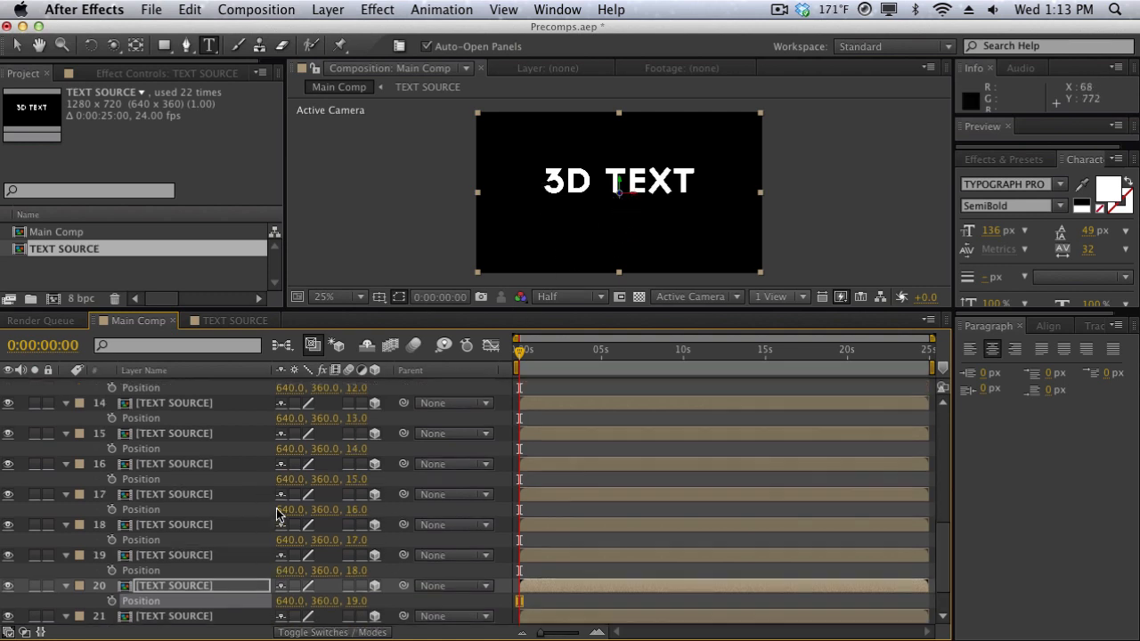
pyautogui.scroll(15, 277, 514)
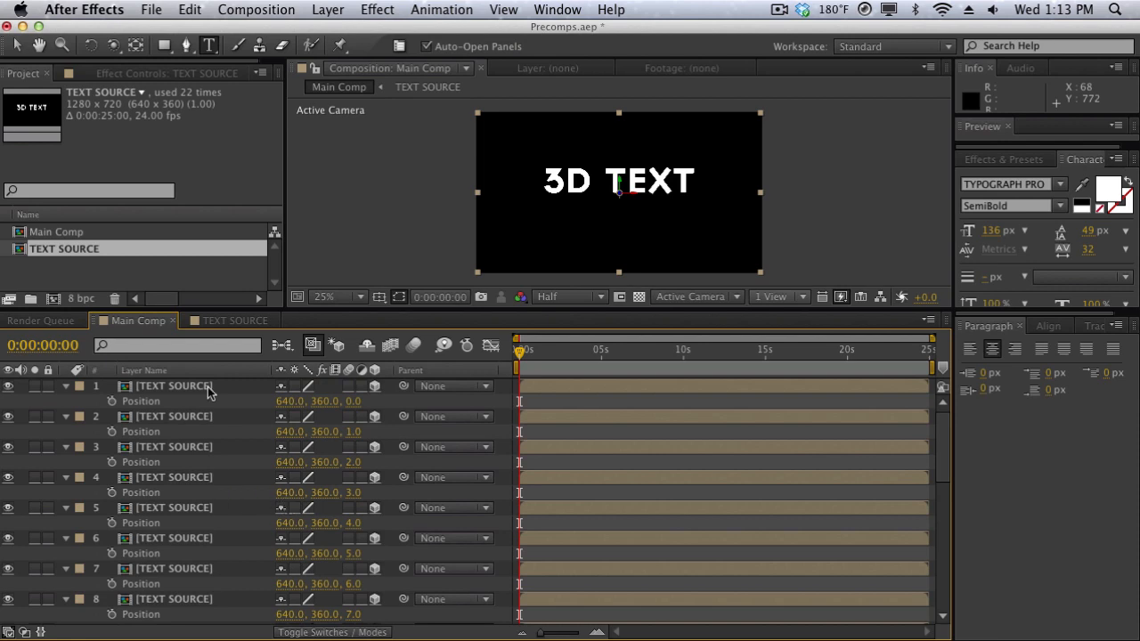
pyautogui.scroll(-1, 208, 392)
pyautogui.scroll(1, 208, 394)
# - Add a two-node camera named Camera with the 24mm preset to Main Comp
pyautogui.click(328, 9)
pyautogui.moveTo(335, 34)
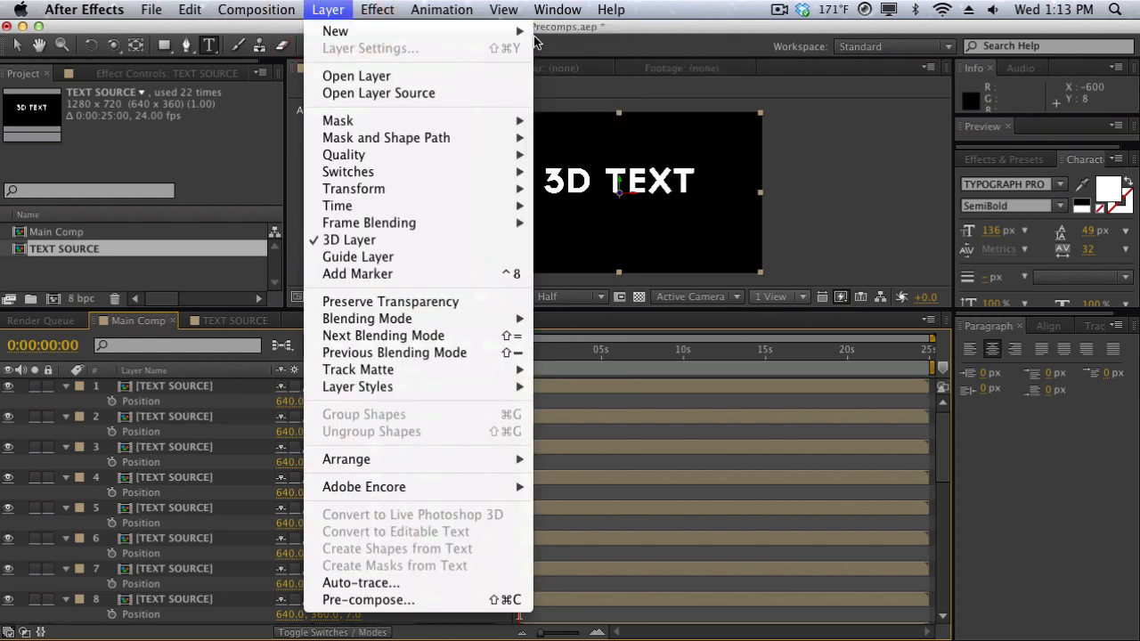
pyautogui.moveTo(520, 32)
pyautogui.click(577, 84)
pyautogui.write('V')
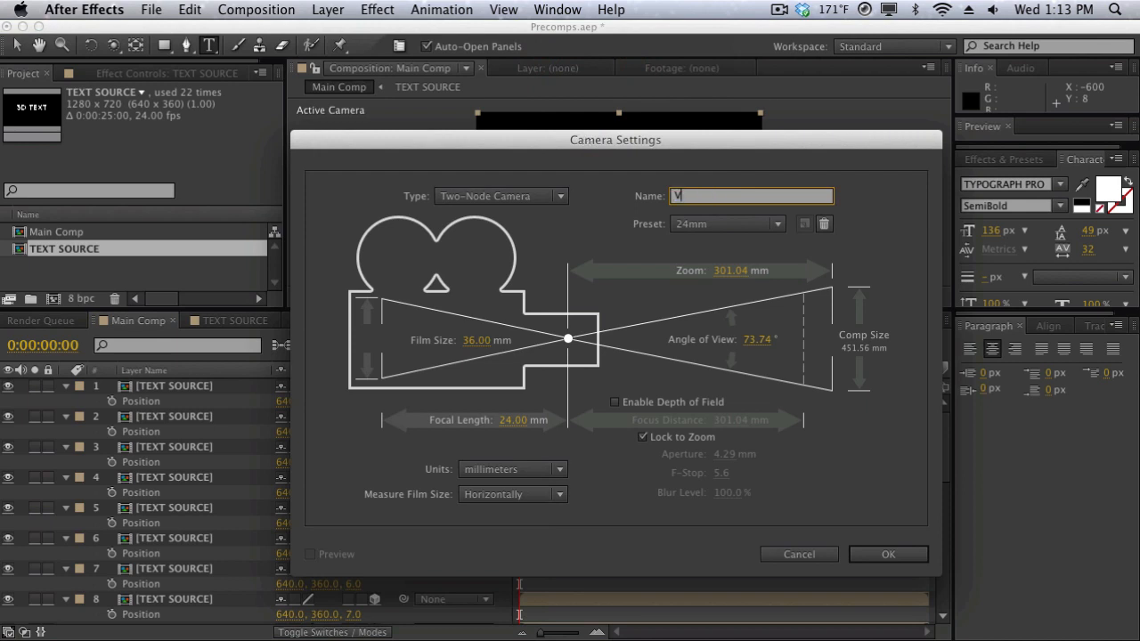
pyautogui.press('BackSpace')
pyautogui.write('Camera')
pyautogui.press('Return')
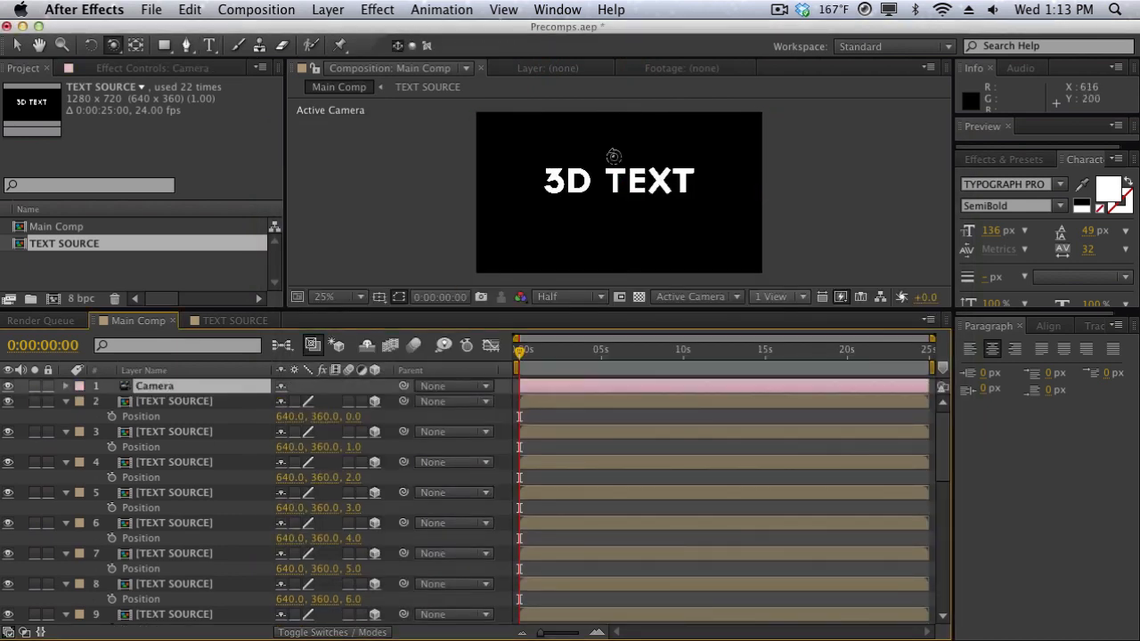
# - Orbit the camera around the text to view its depth from an angle, checking the stacked TEXT SOURCE layers between moves
pyautogui.press('c')
pyautogui.moveTo(598, 213); pyautogui.dragTo(545, 215)
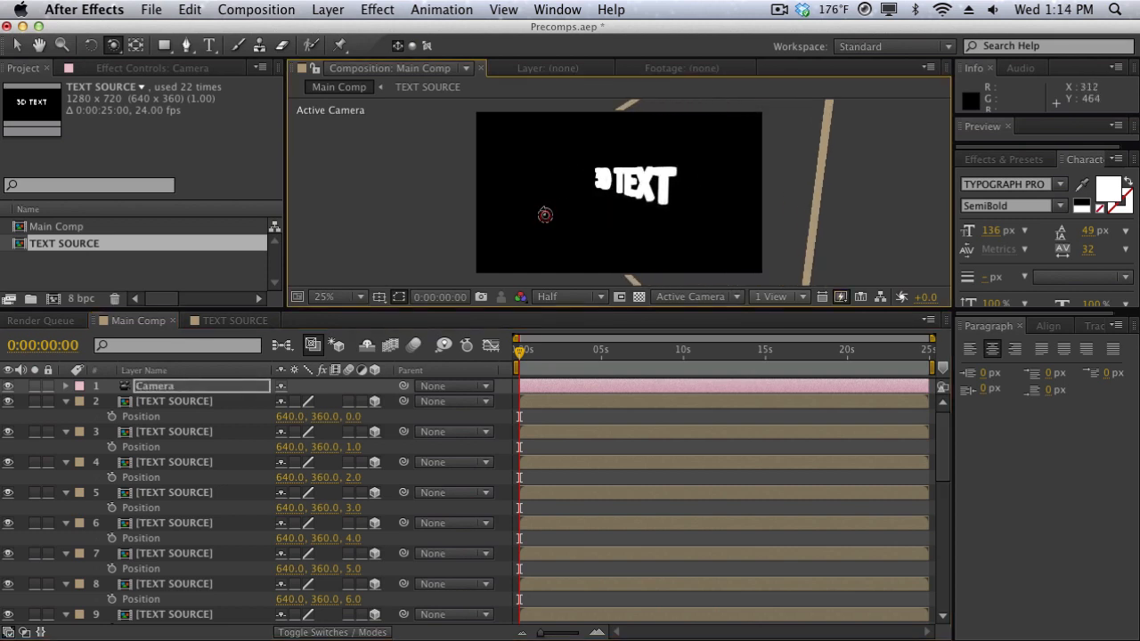
pyautogui.click(189, 402)
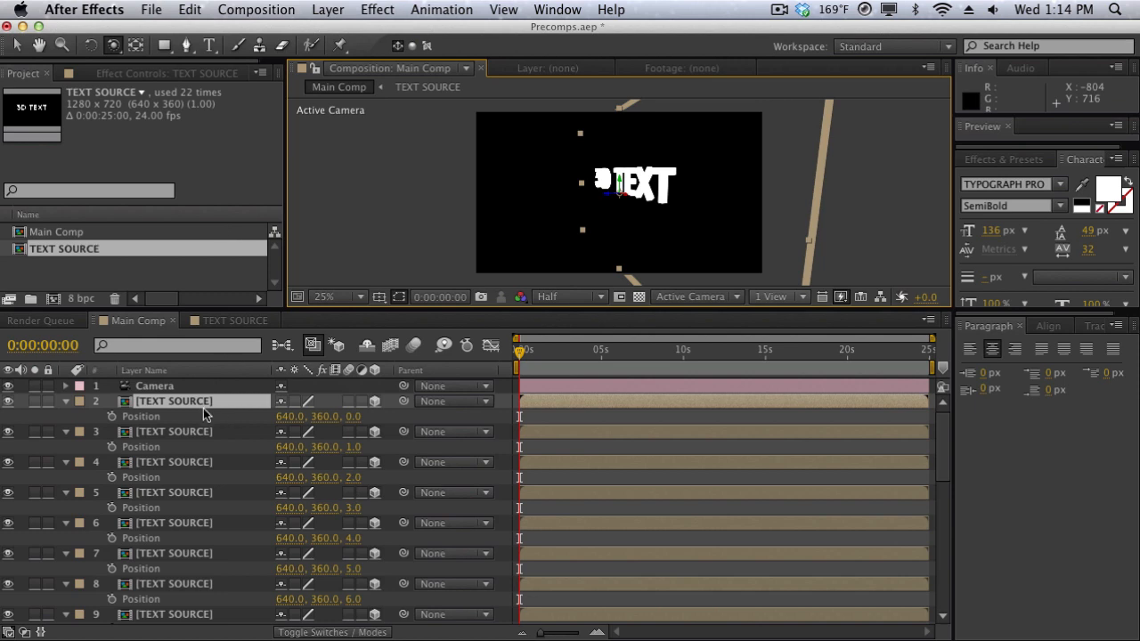
pyautogui.scroll(-10, 214, 419)
pyautogui.scroll(10, 205, 534)
pyautogui.click(224, 431)
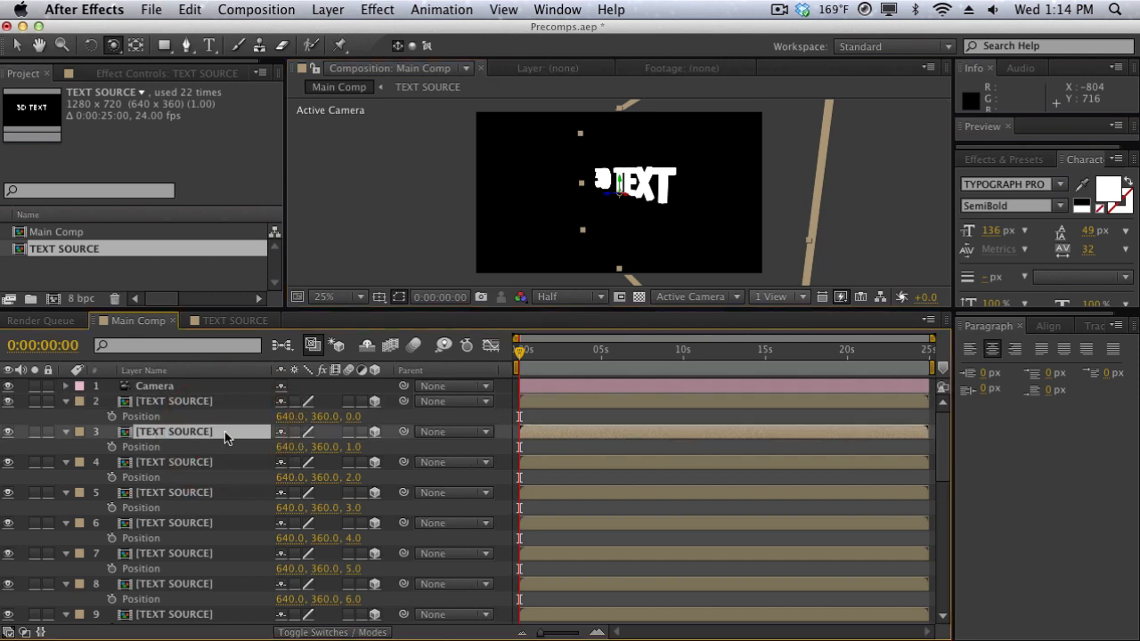
pyautogui.click(216, 462)
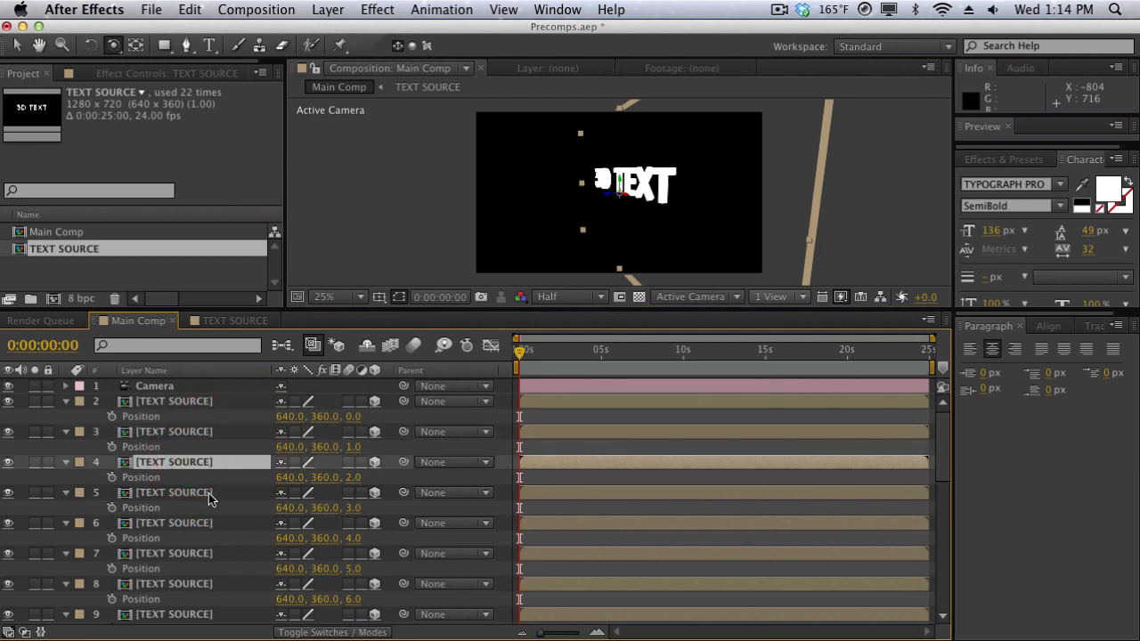
pyautogui.scroll(-5, 208, 493)
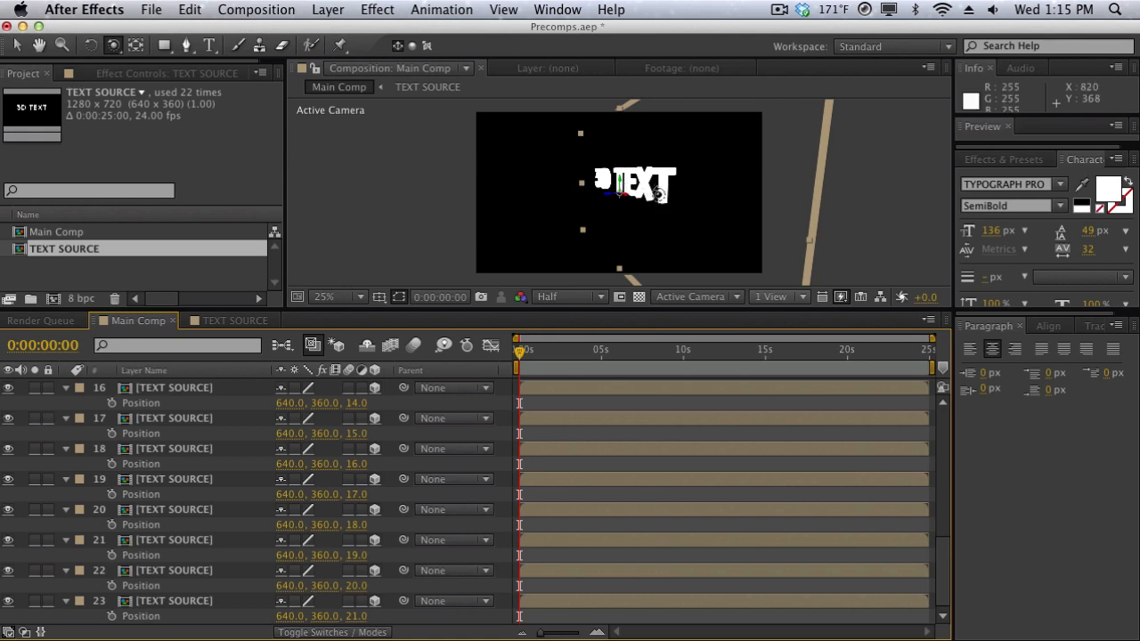
pyautogui.moveTo(667, 221); pyautogui.dragTo(692, 221)
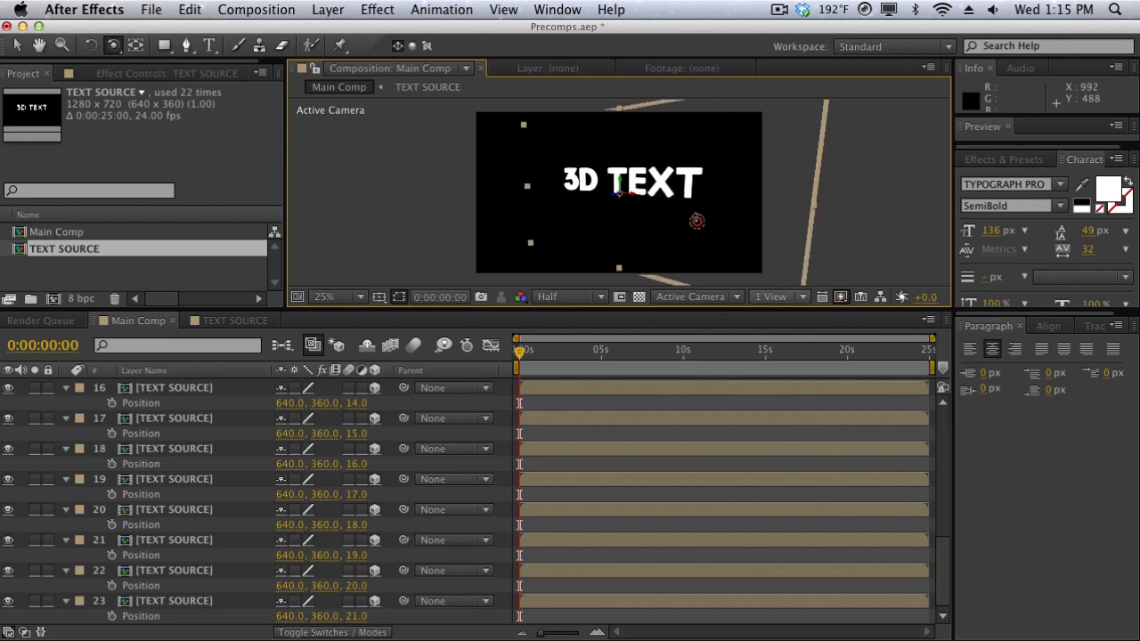
# - Add a white point light at 150% intensity that casts shadows with 100% shadow darkness
pyautogui.click(328, 9)
pyautogui.moveTo(432, 34)
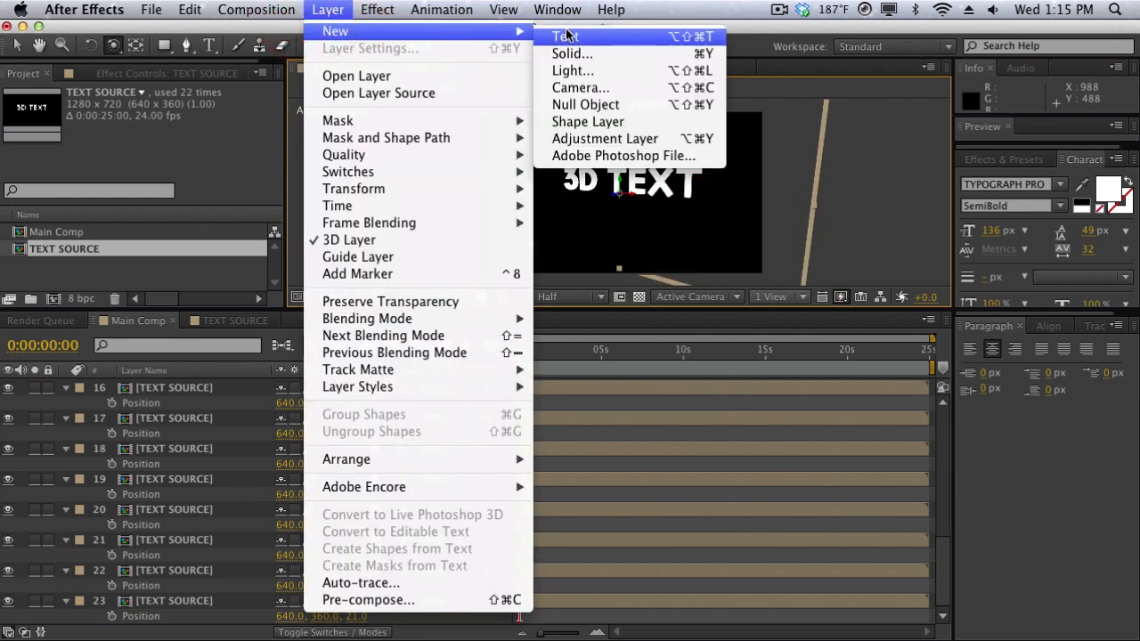
pyautogui.click(574, 70)
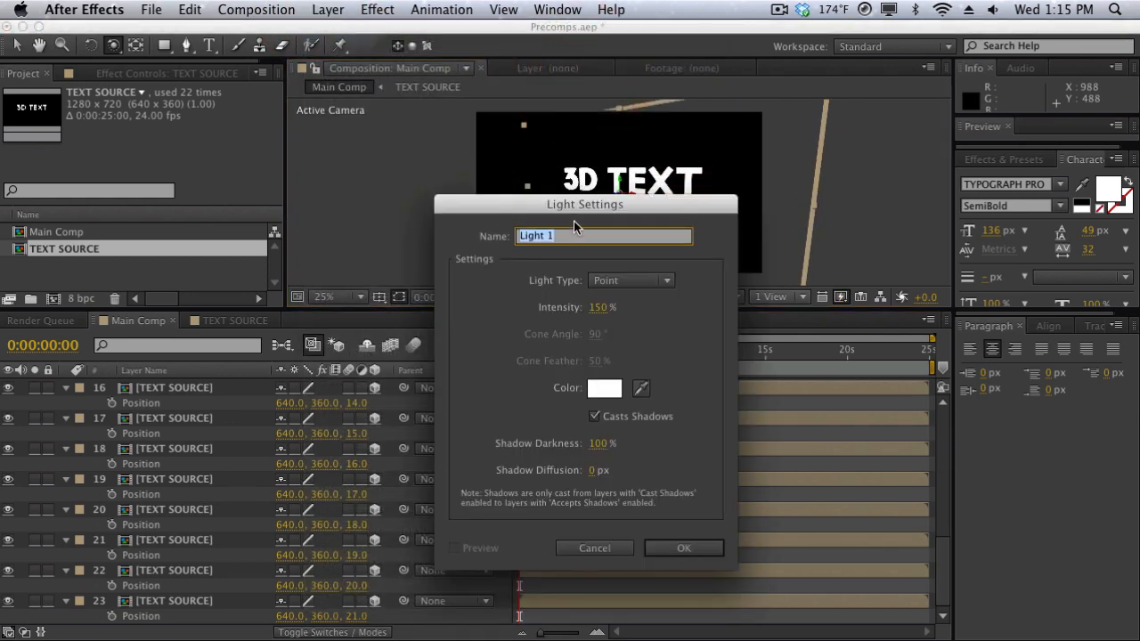
pyautogui.moveTo(573, 205); pyautogui.dragTo(572, 142)
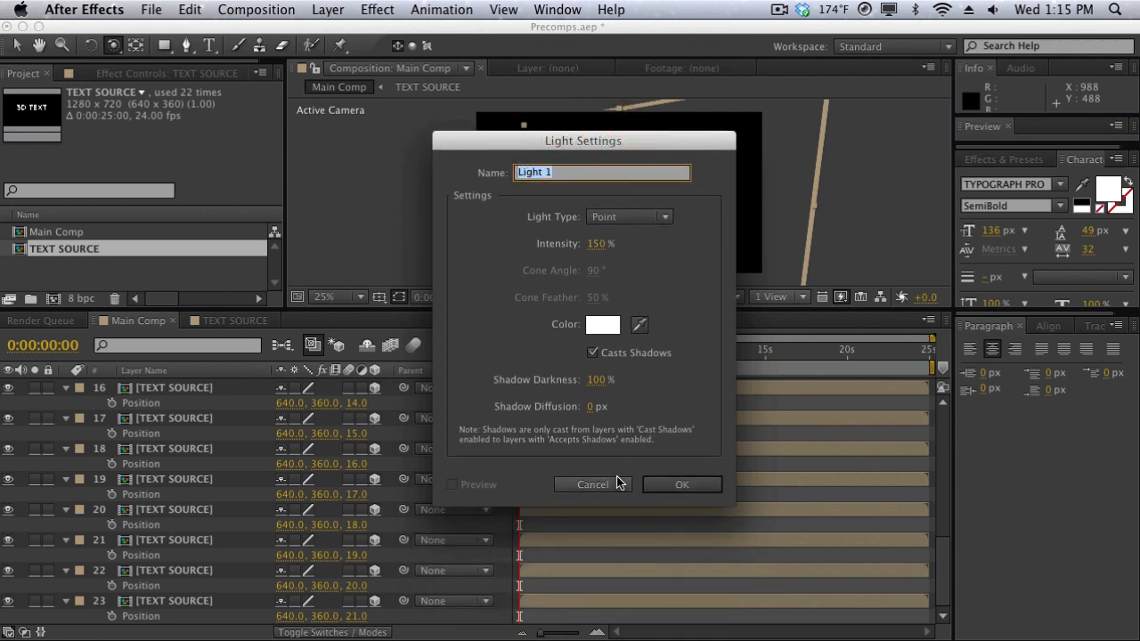
pyautogui.click(667, 485)
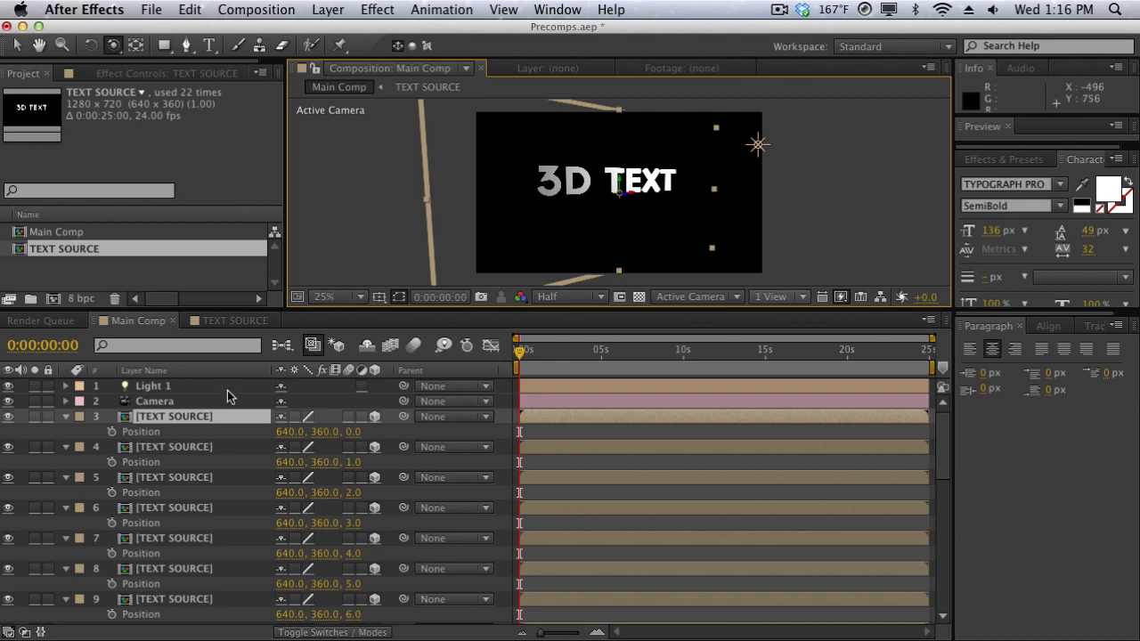
# - Examine the whole stack of TEXT SOURCE layers and their Z positions in Main Comp under the new light
pyautogui.scroll(-10, 203, 435)
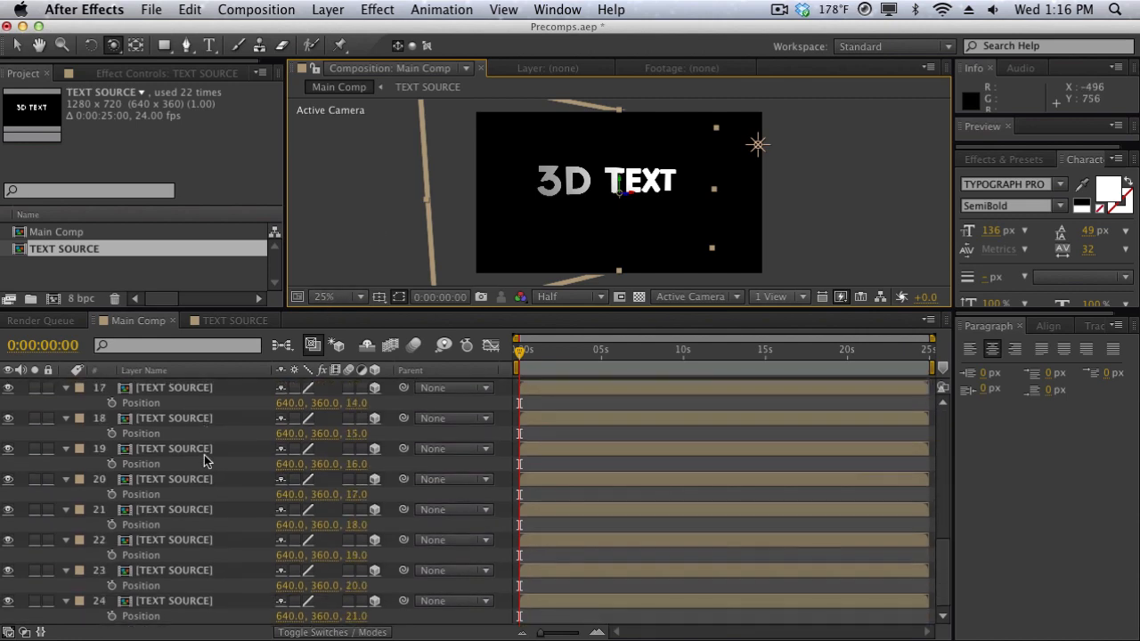
pyautogui.scroll(15, 204, 461)
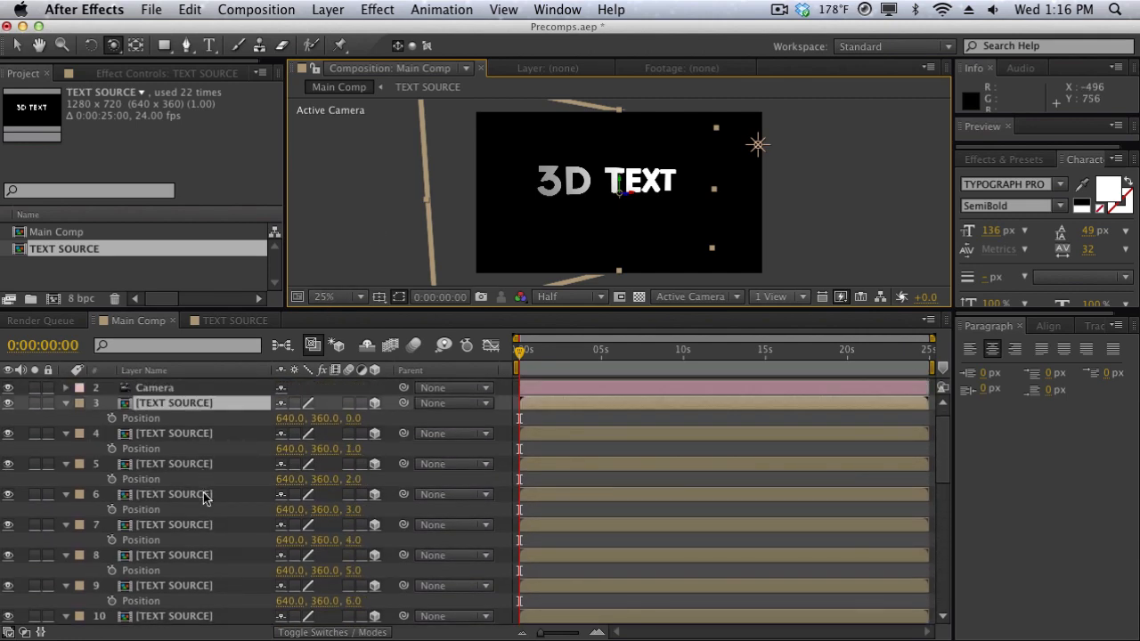
pyautogui.scroll(-10, 204, 497)
pyautogui.scroll(12, 201, 539)
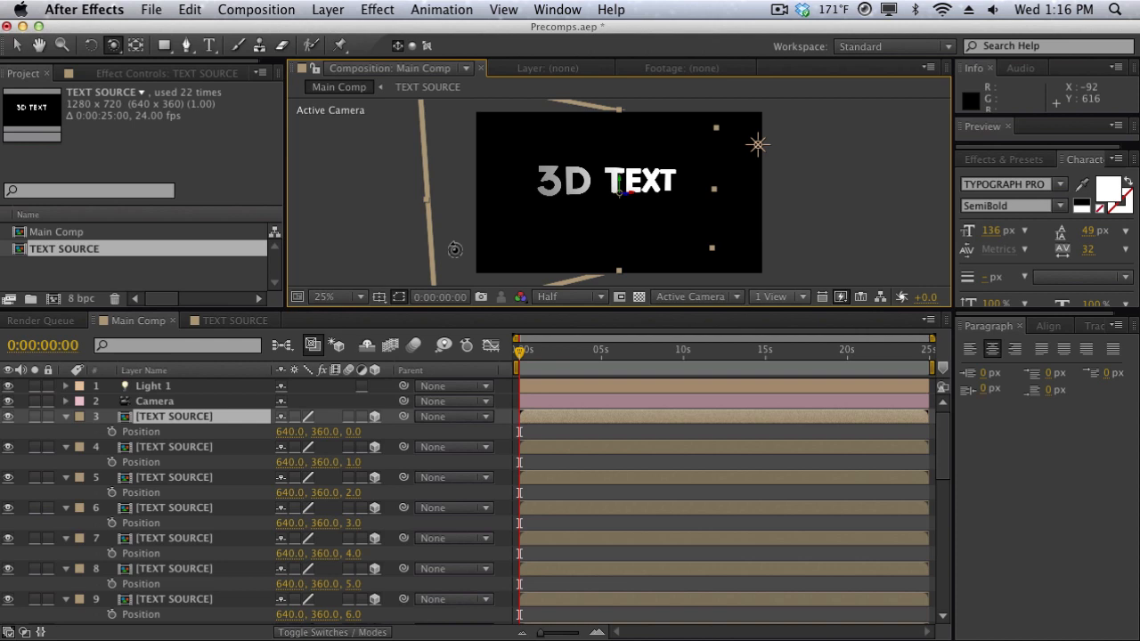
pyautogui.scroll(-10, 189, 535)
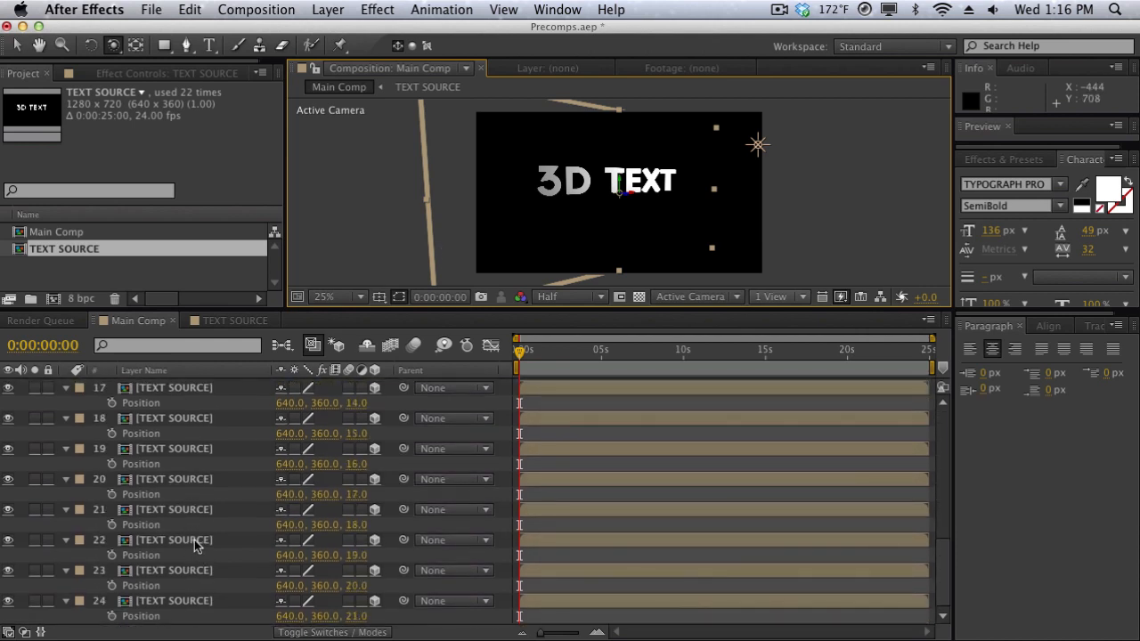
pyautogui.scroll(10, 193, 550)
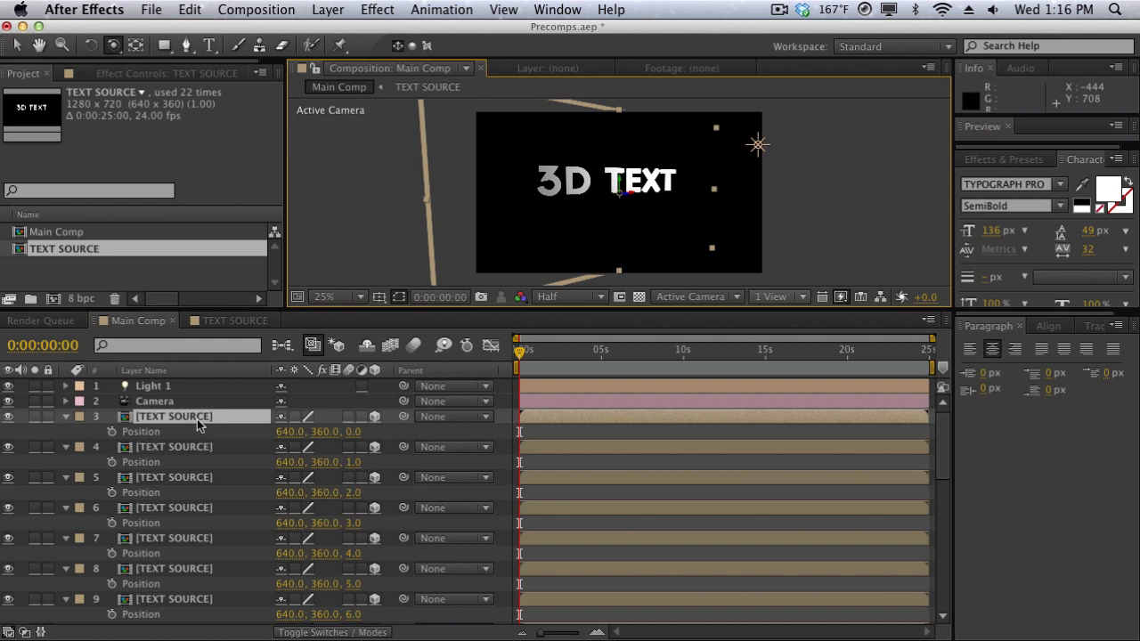
pyautogui.scroll(-10, 199, 428)
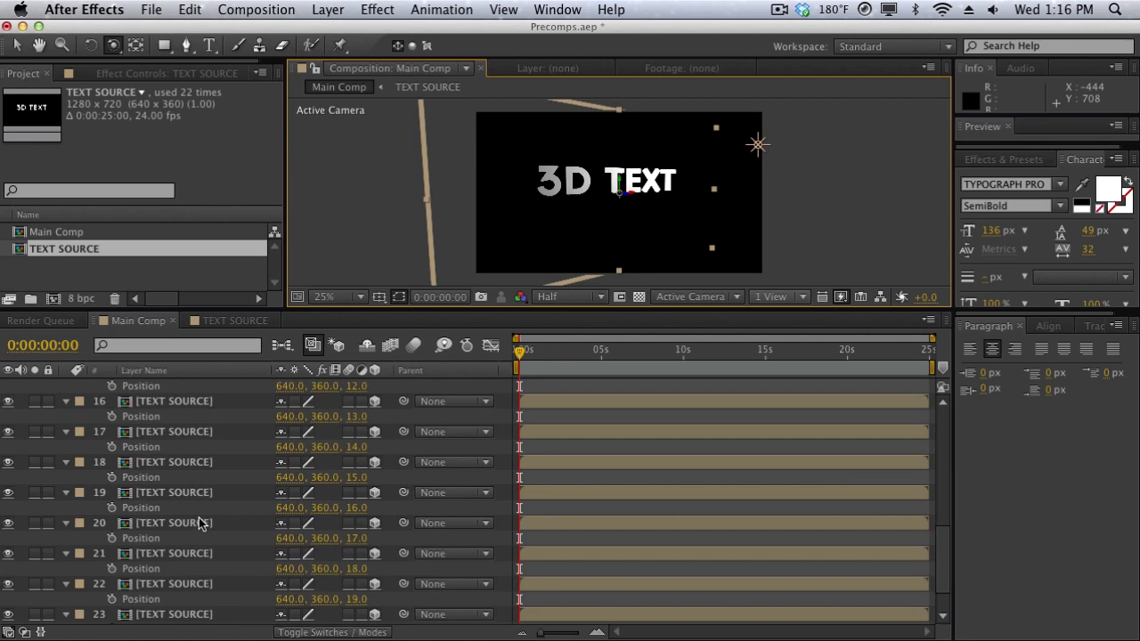
pyautogui.scroll(10, 204, 521)
pyautogui.scroll(-15, 206, 517)
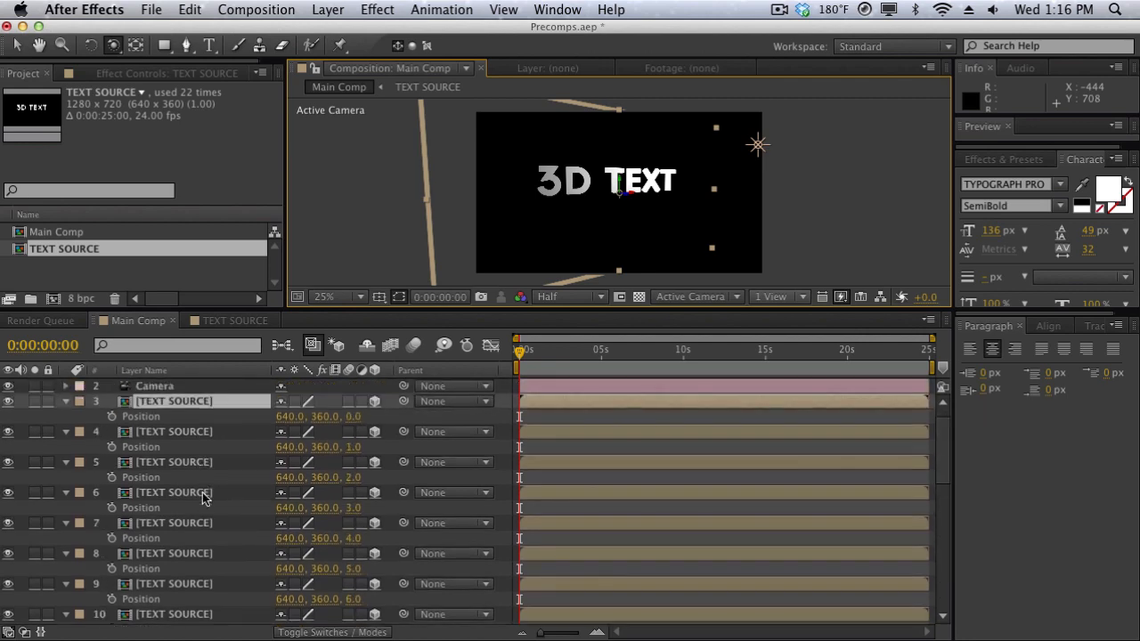
pyautogui.scroll(15, 214, 557)
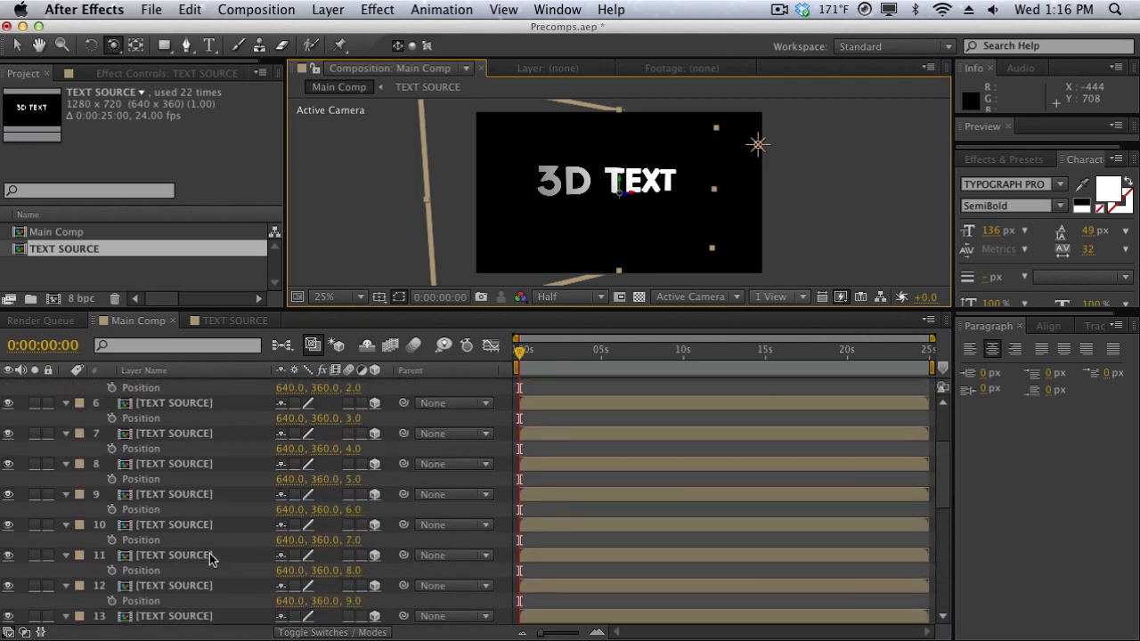
# - Set the font style of the 3D TEXT layer in the TEXT SOURCE composition to ExtraBold
pyautogui.click(219, 321)
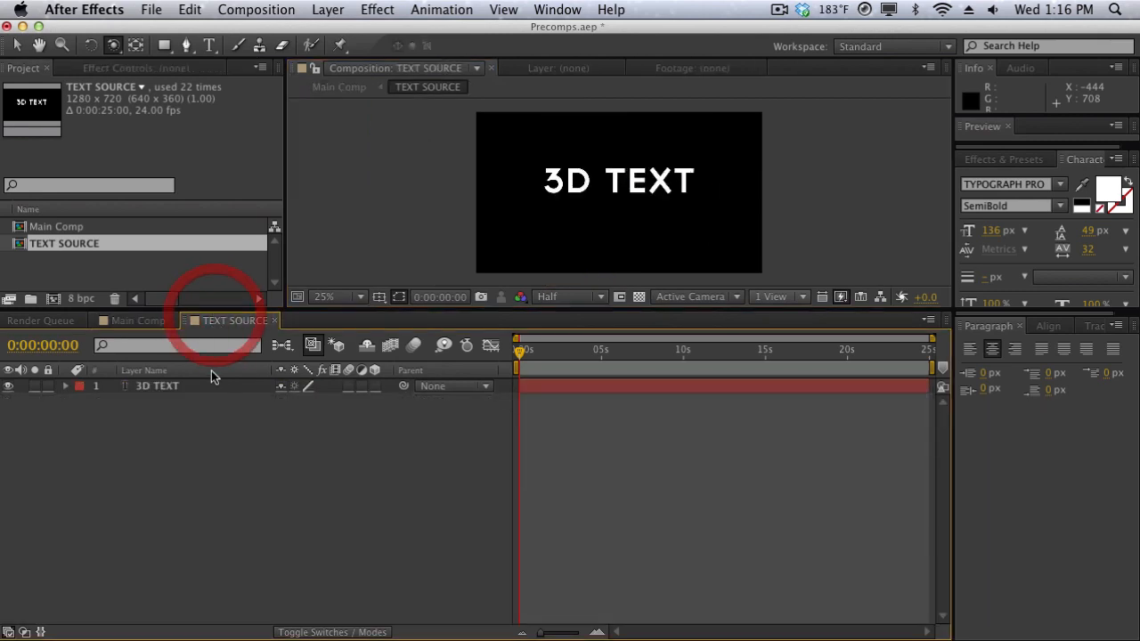
pyautogui.click(211, 385)
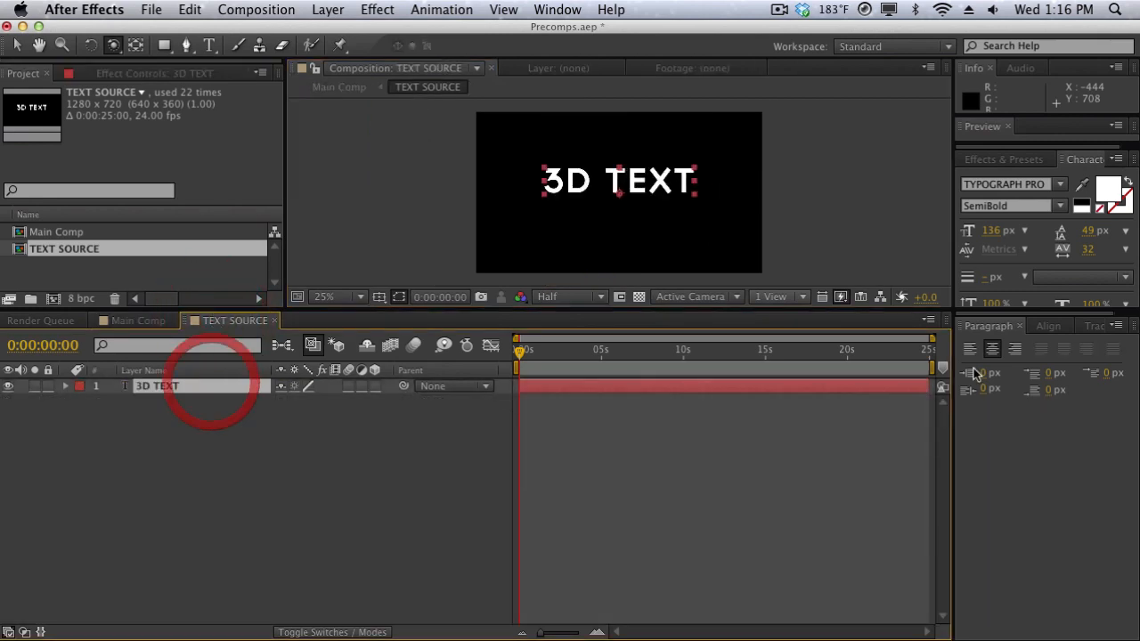
pyautogui.click(1061, 206)
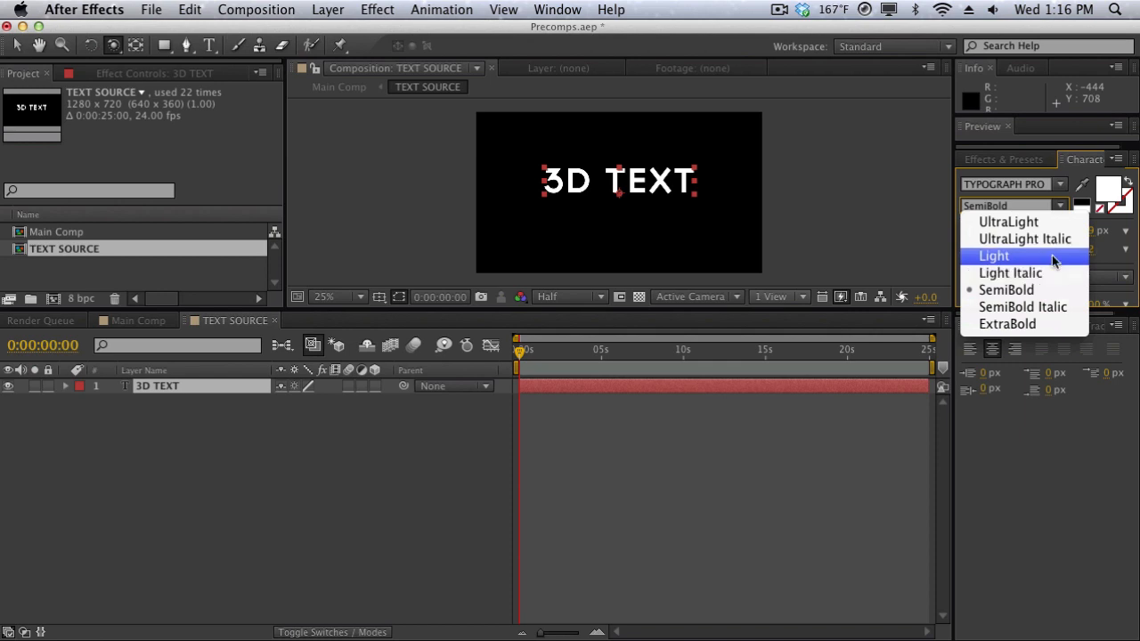
pyautogui.click(1051, 325)
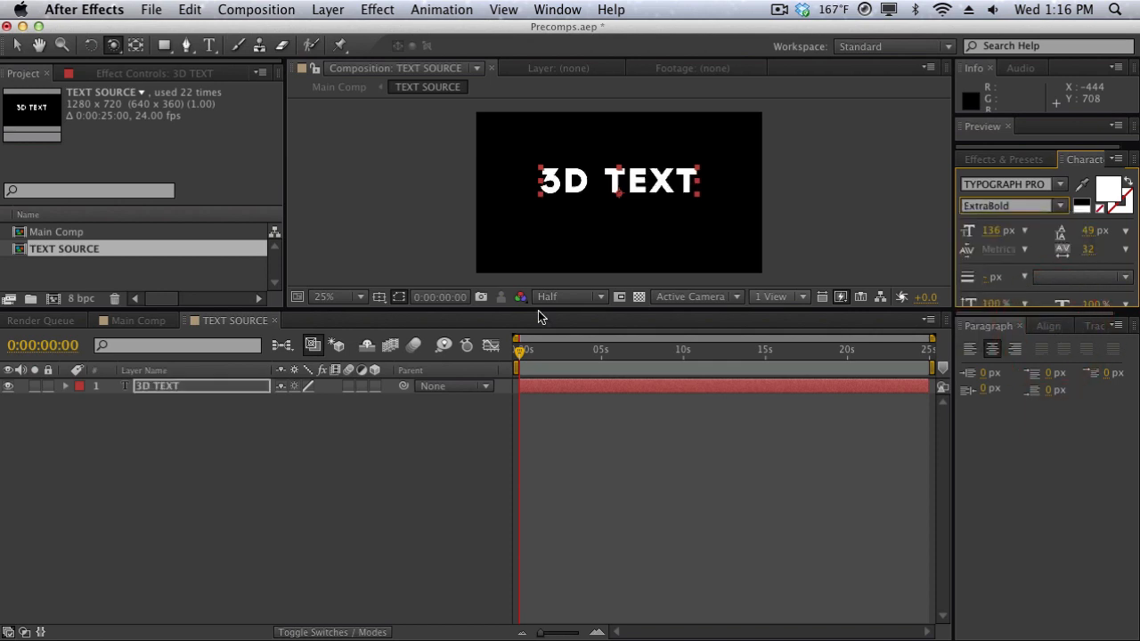
# - Replace the source text's wording with EFFECTS and return to Main Comp
pyautogui.doubleClick(209, 390)
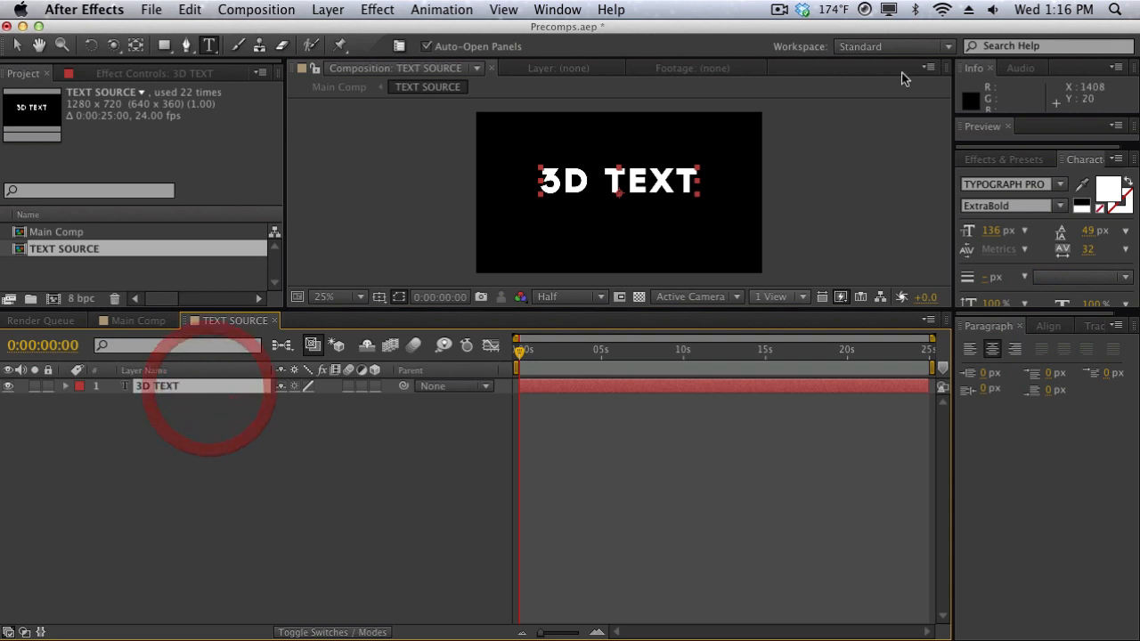
pyautogui.click(689, 173)
pyautogui.press('super+a')
pyautogui.write('E')
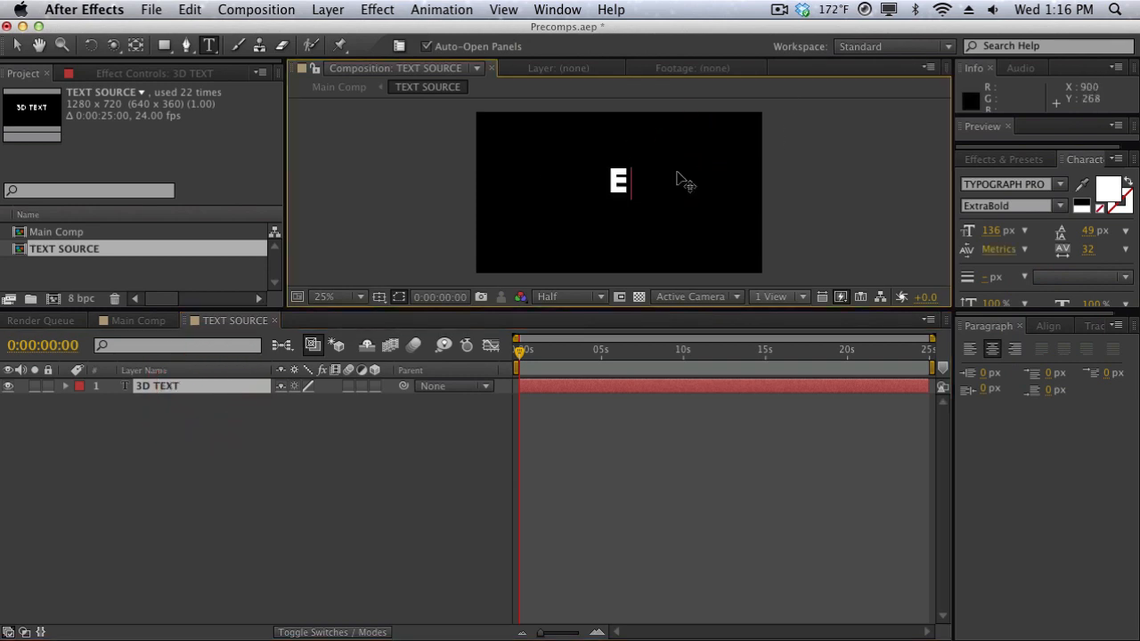
pyautogui.write('FFECTS')
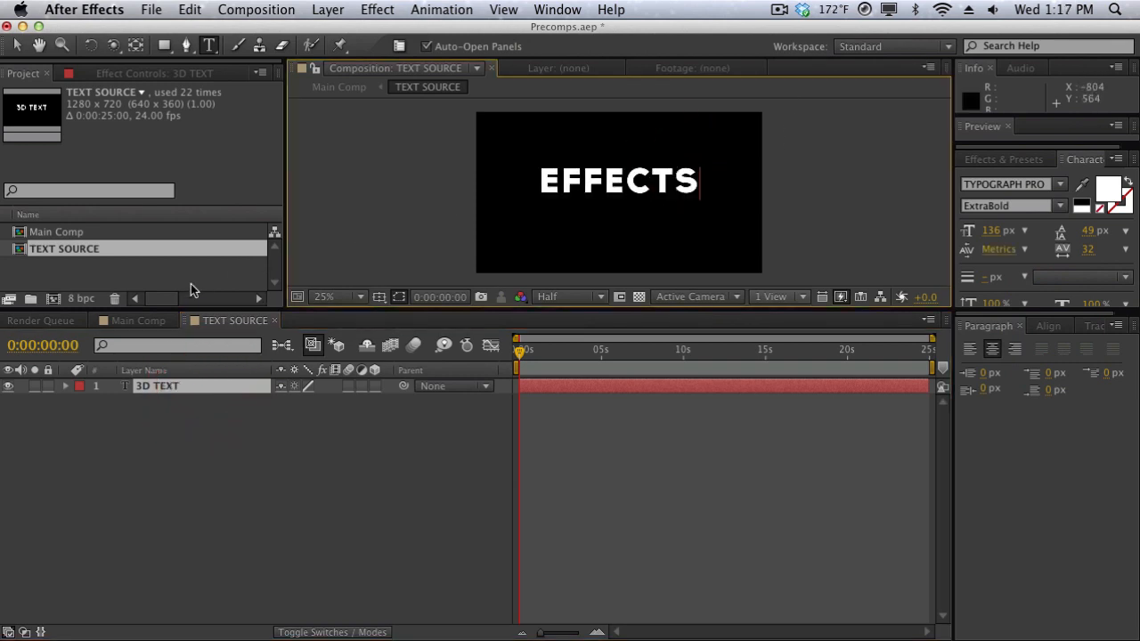
pyautogui.click(145, 322)
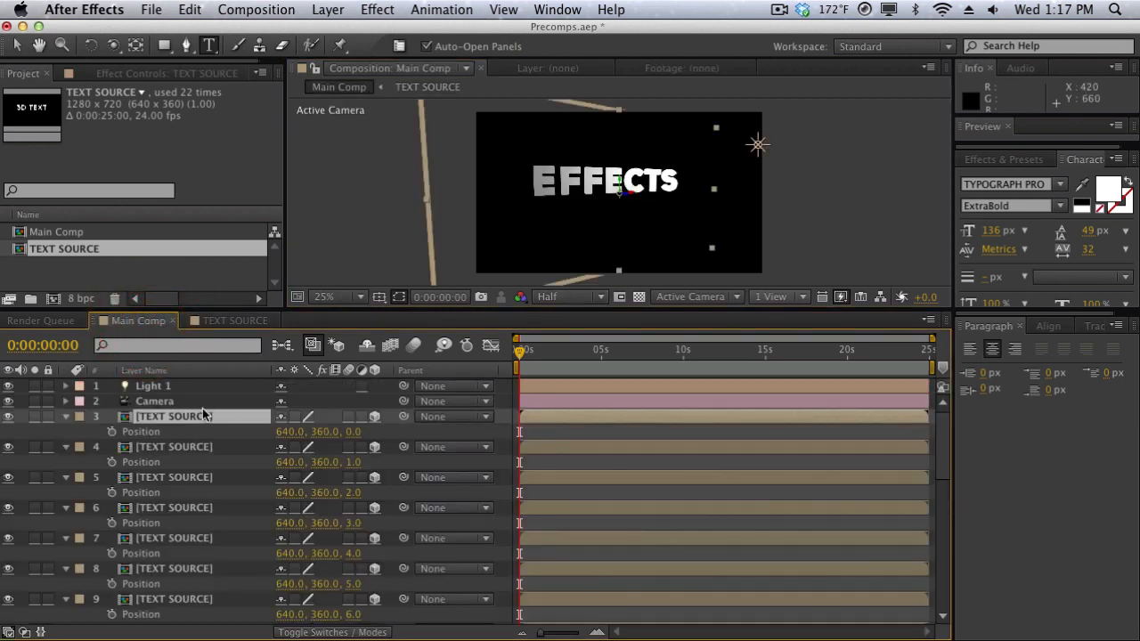
# - Compare the stacked layers in Main Comp with the single text layer in TEXT SOURCE, ending back in Main Comp
pyautogui.scroll(-10, 201, 472)
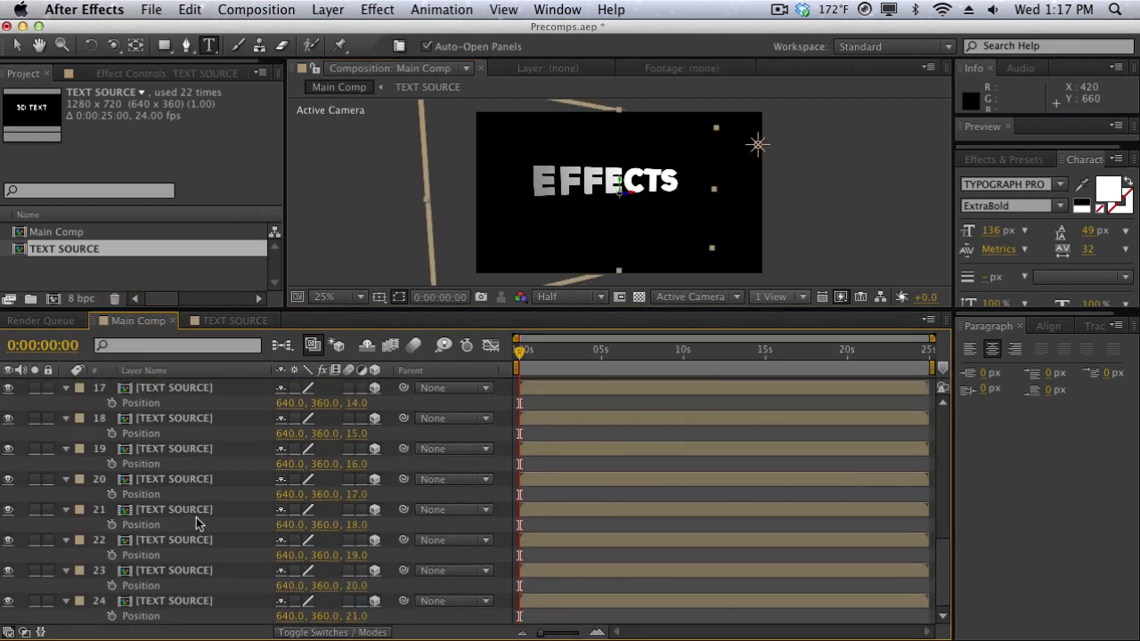
pyautogui.scroll(10, 197, 523)
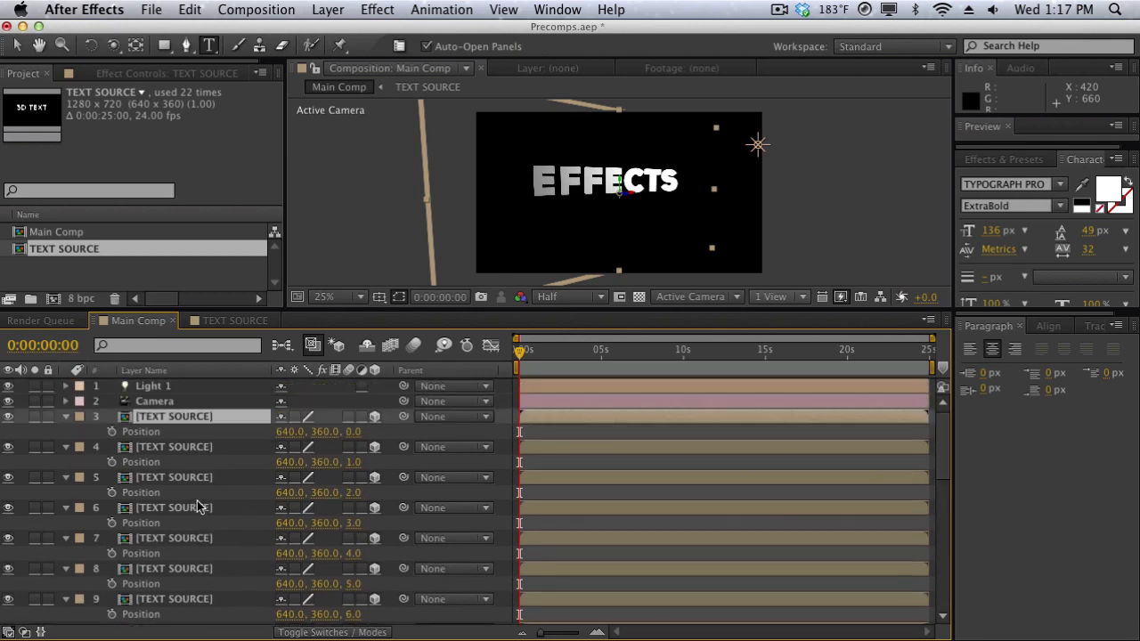
pyautogui.click(195, 324)
pyautogui.click(147, 321)
pyautogui.scroll(-4, 168, 515)
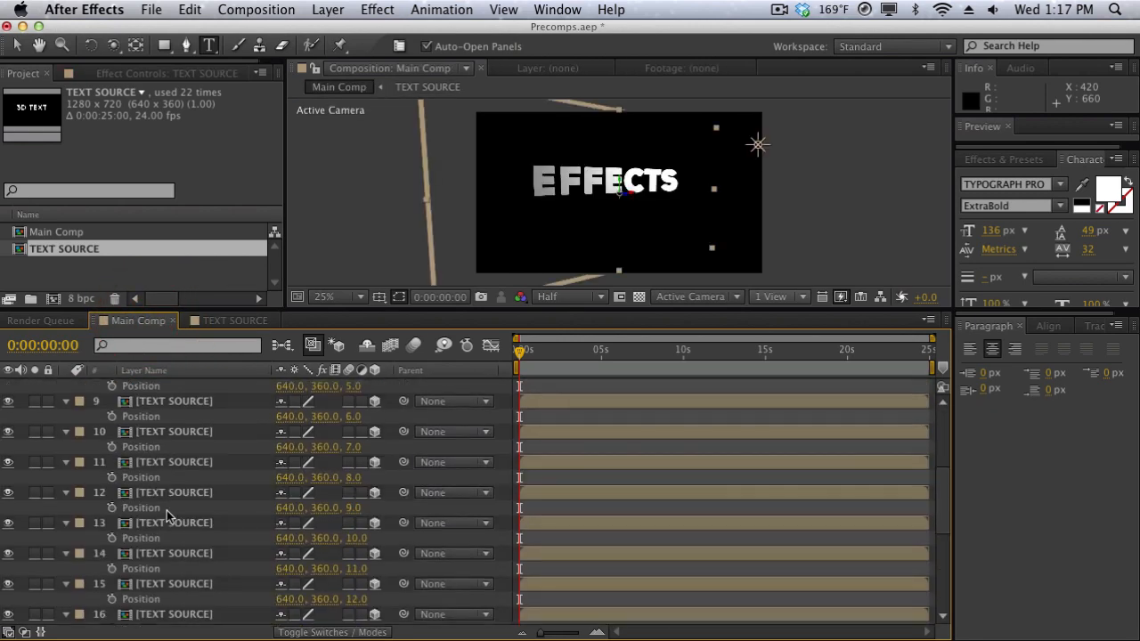
pyautogui.scroll(-4, 174, 523)
pyautogui.scroll(3, 178, 557)
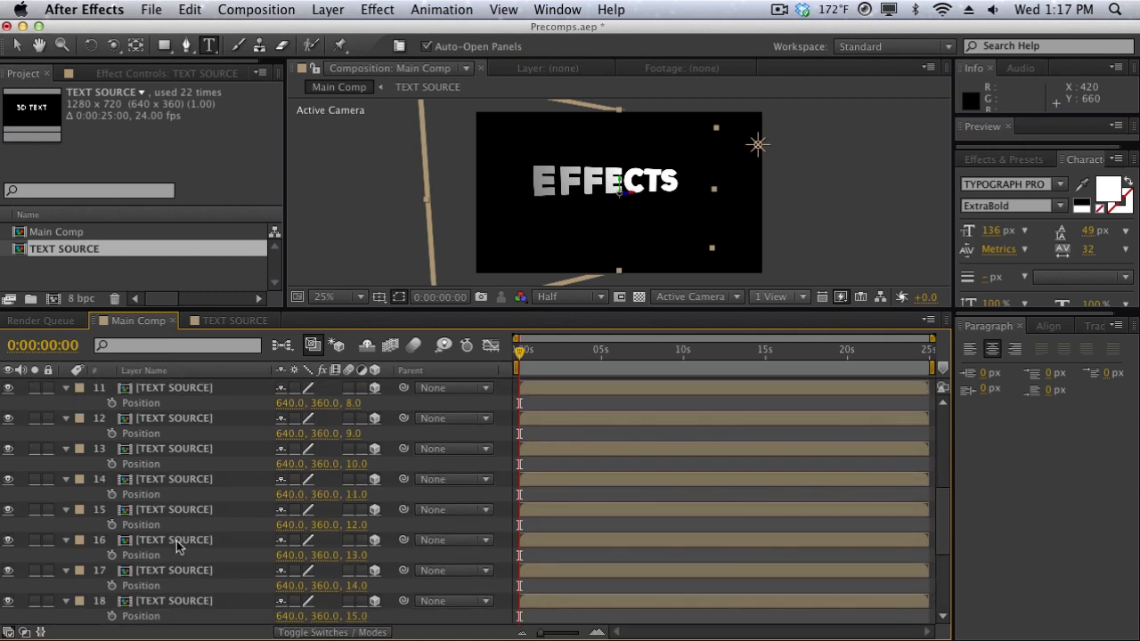
pyautogui.scroll(5, 178, 535)
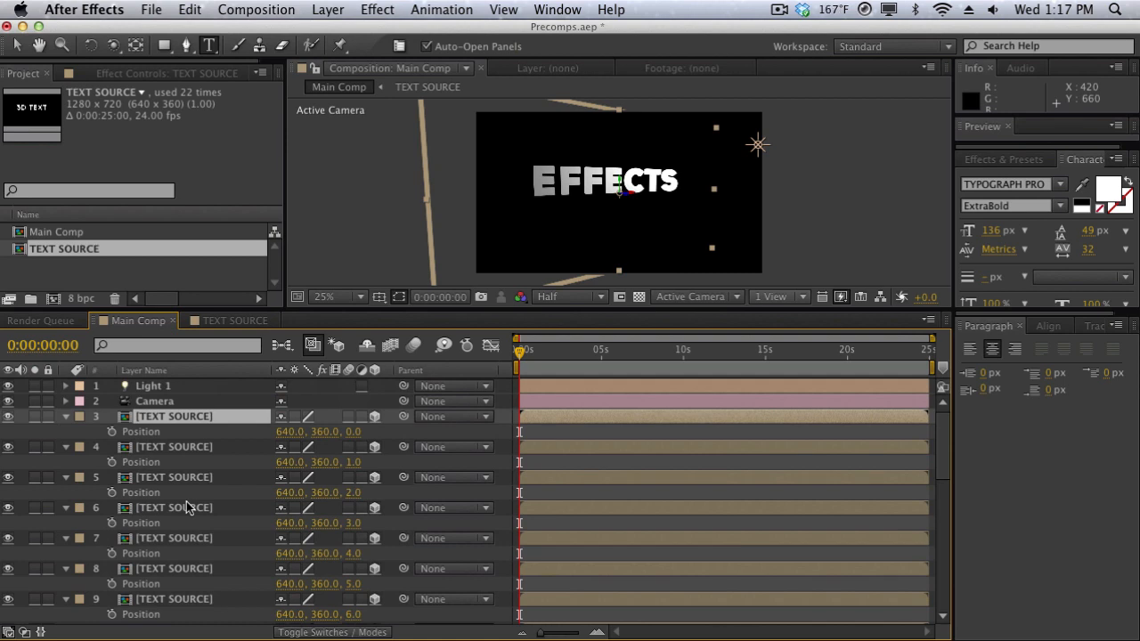
pyautogui.click(235, 320)
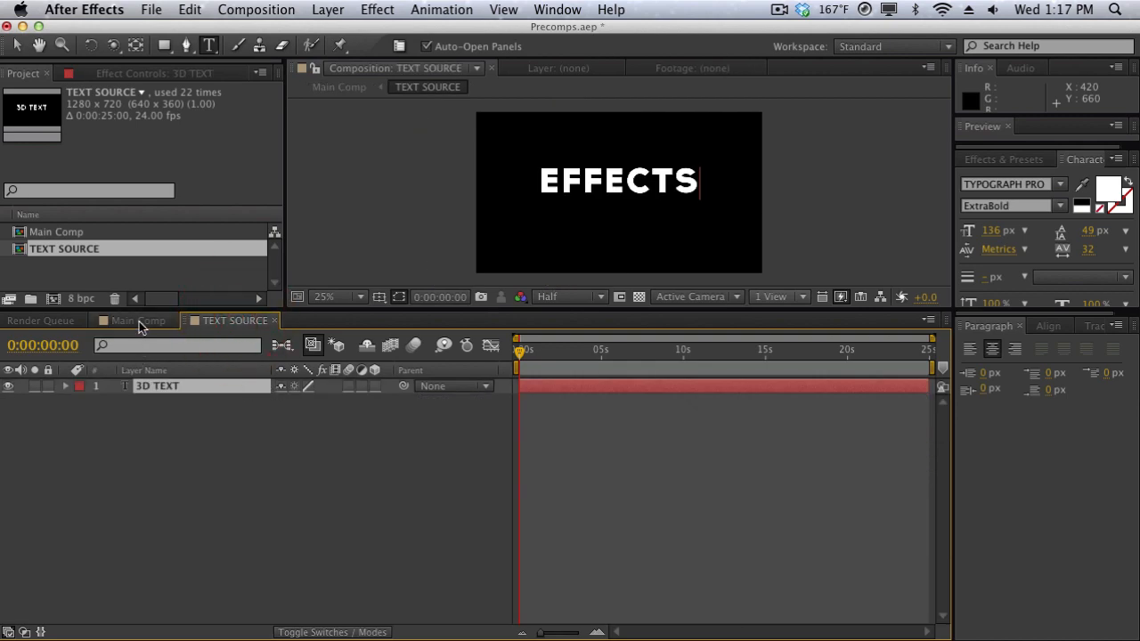
pyautogui.click(138, 323)
pyautogui.scroll(-10, 191, 499)
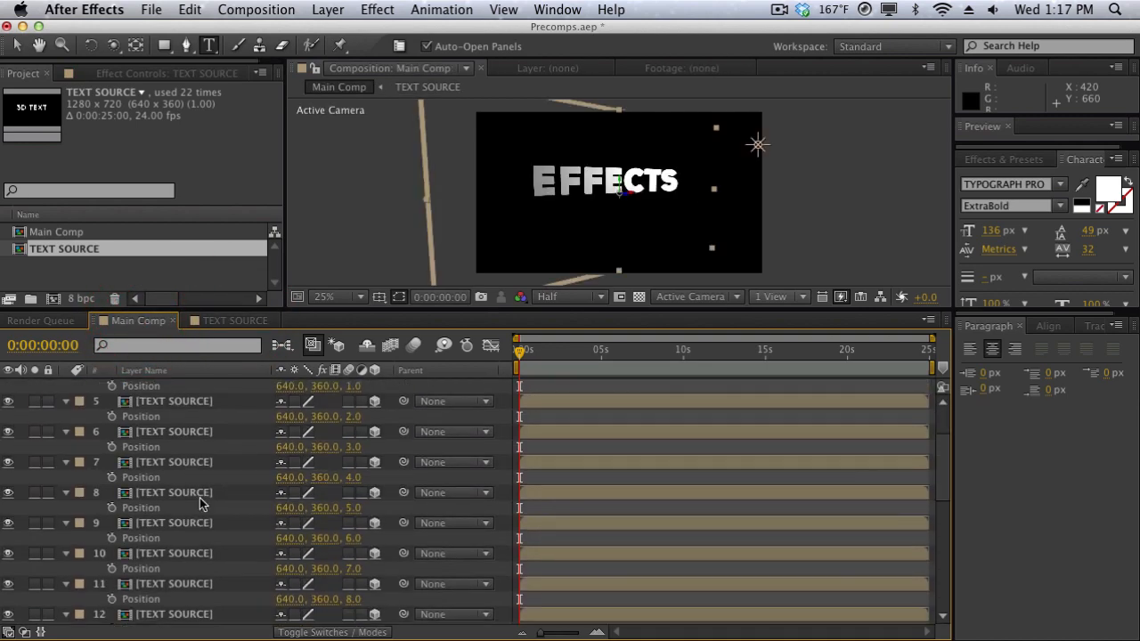
pyautogui.scroll(-5, 178, 482)
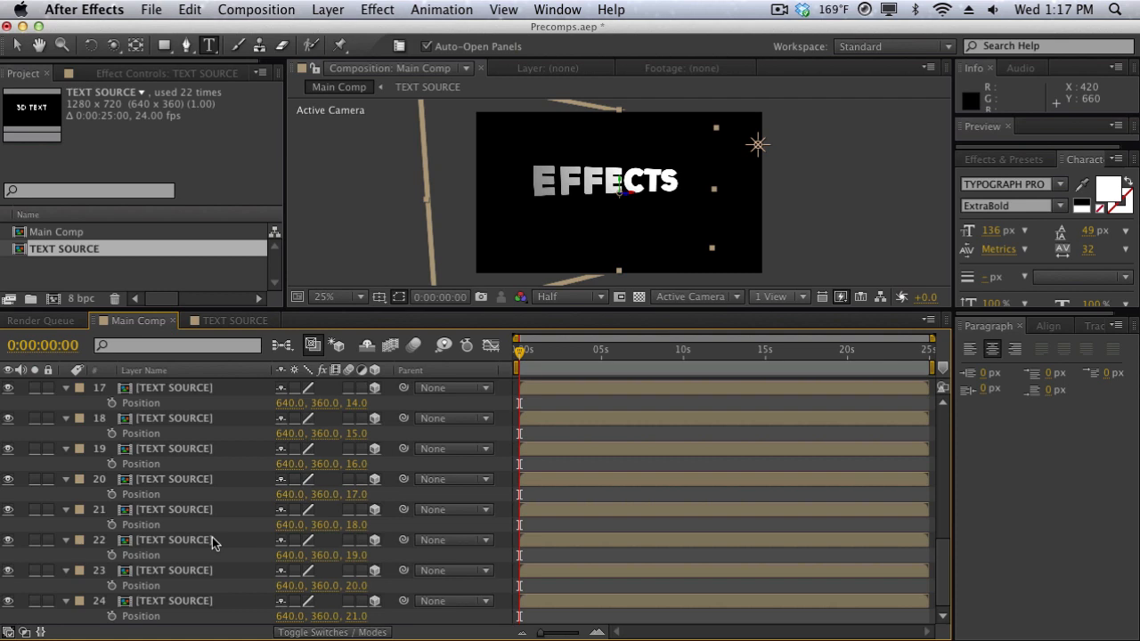
pyautogui.scroll(10, 214, 543)
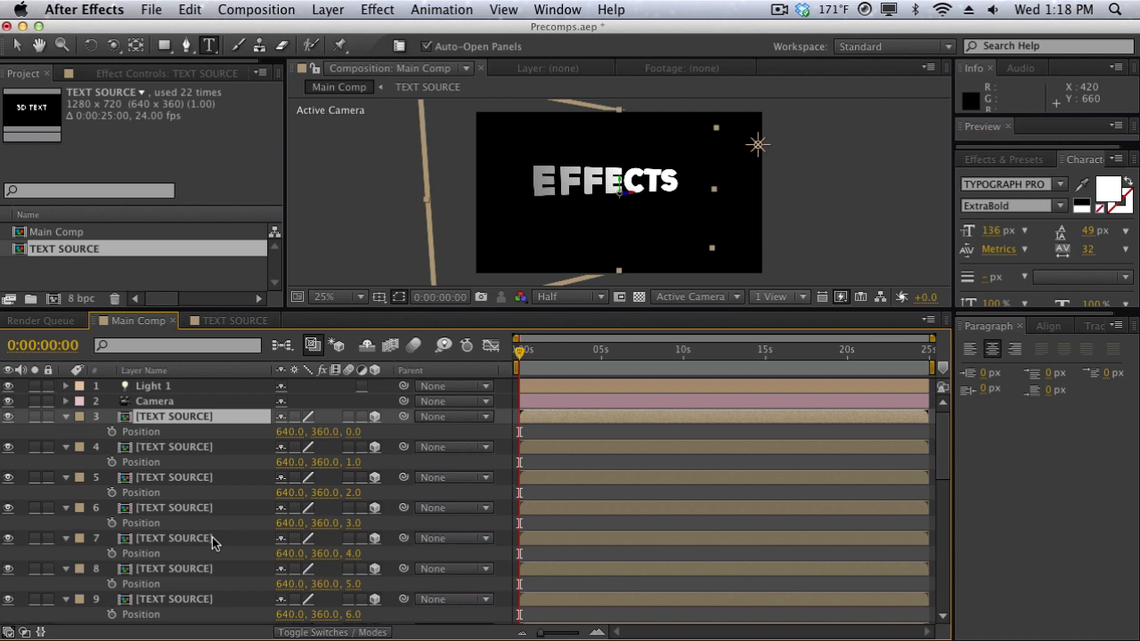
pyautogui.click(220, 324)
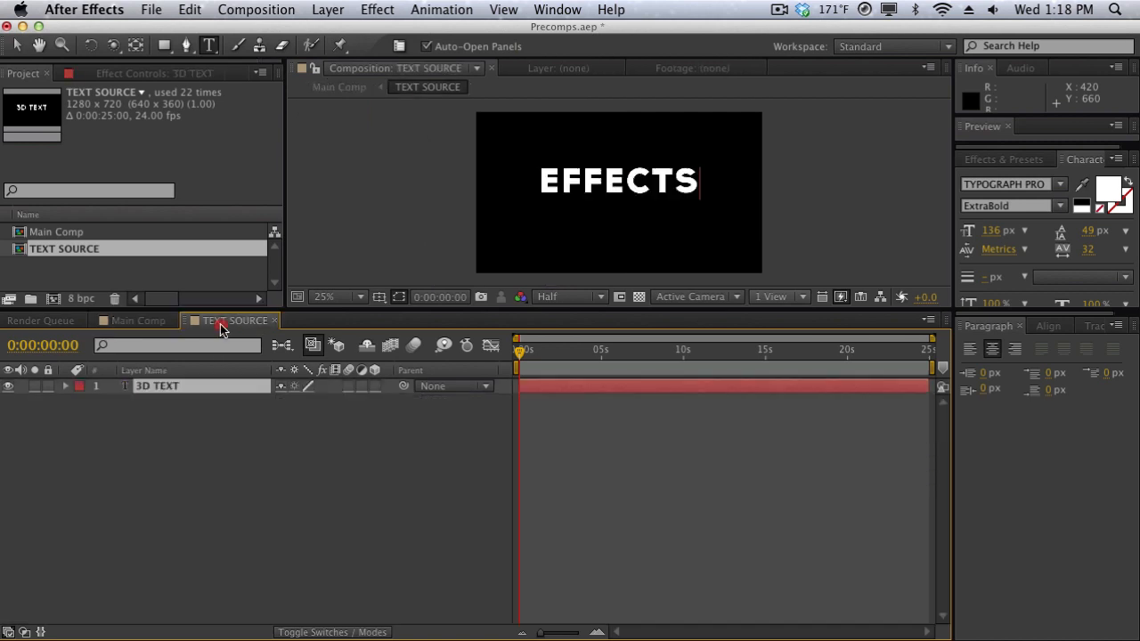
pyautogui.click(143, 320)
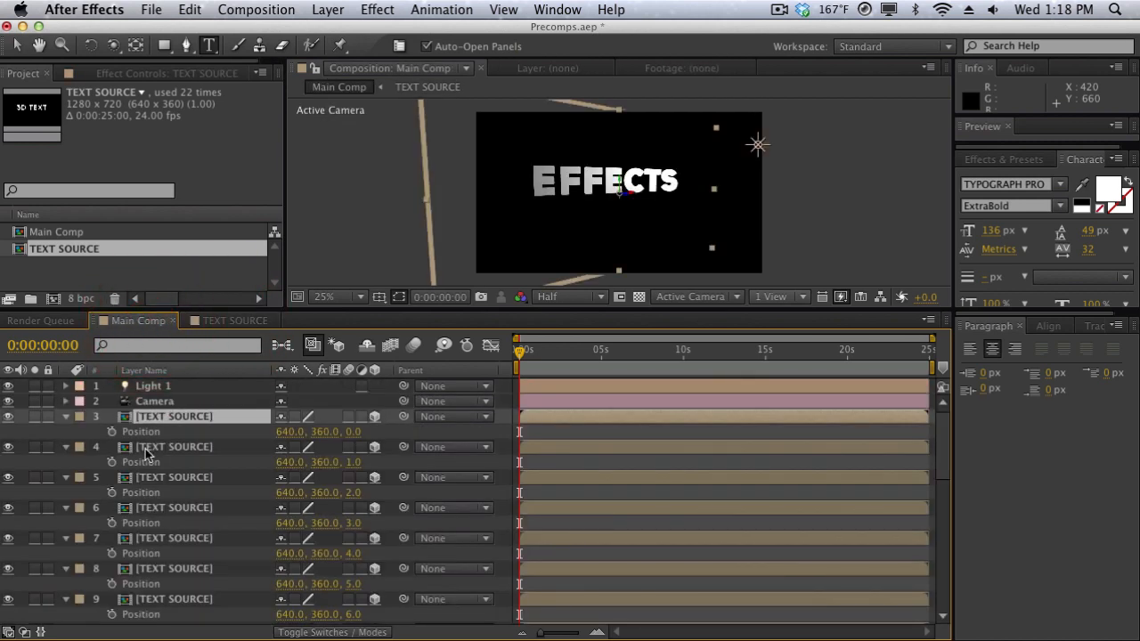